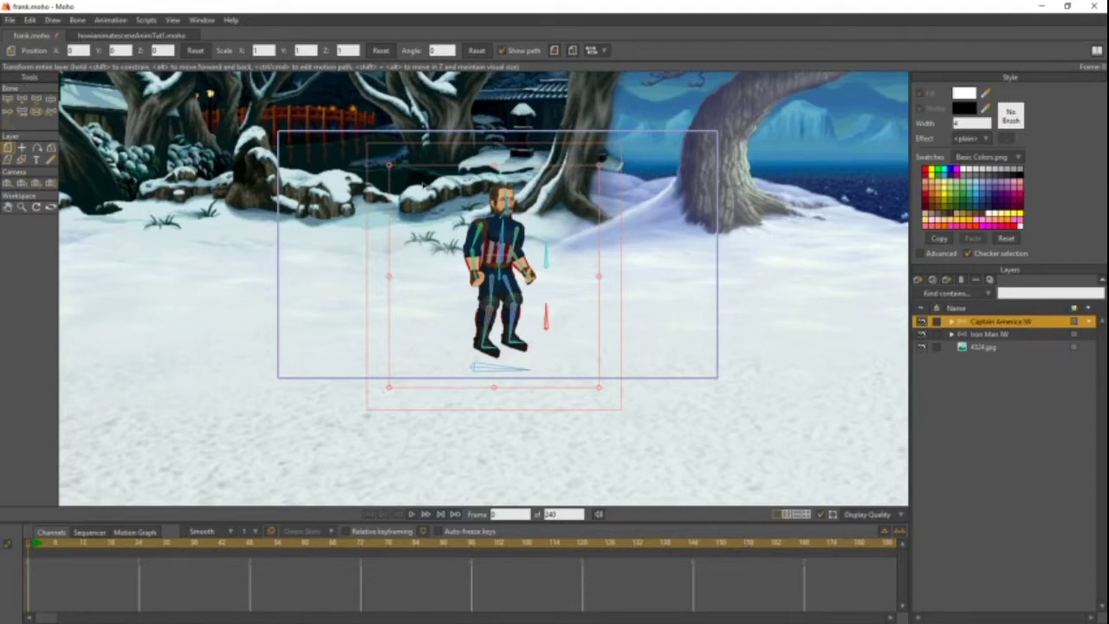
{"action": "left_click", "coordinate": [981, 335]}
{"action": "left_click", "coordinate": [979, 320]}
{"action": "left_click", "coordinate": [983, 334]}
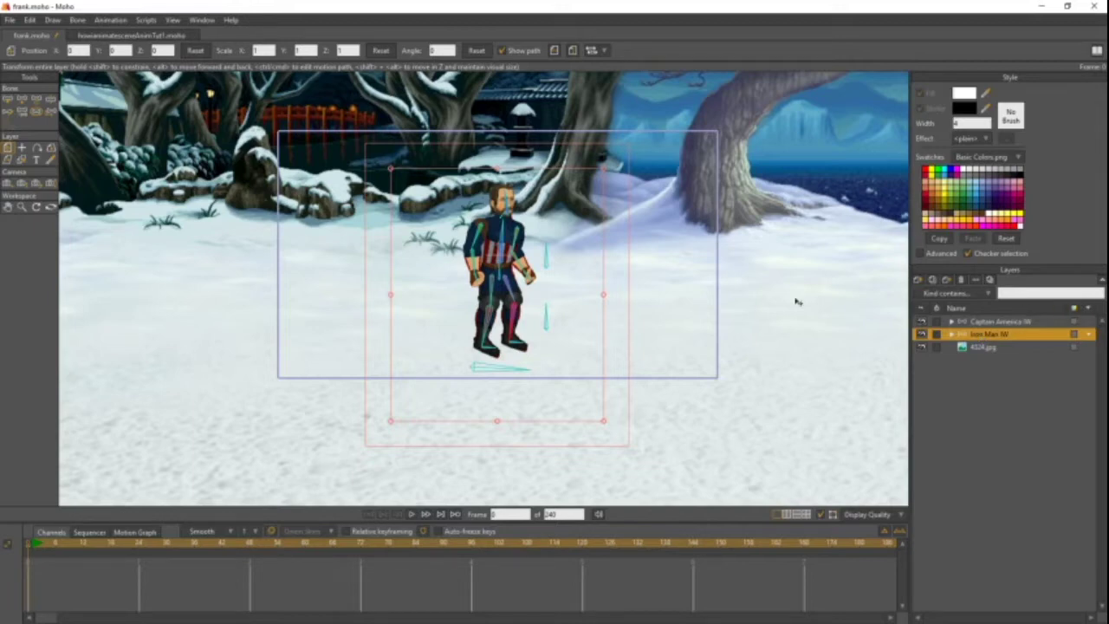
- At frame 1, separate the characters with Manipulate Bones by moving Captain America's base bone left and Iron Man's base bone right
{"action": "left_click", "coordinate": [33, 544]}
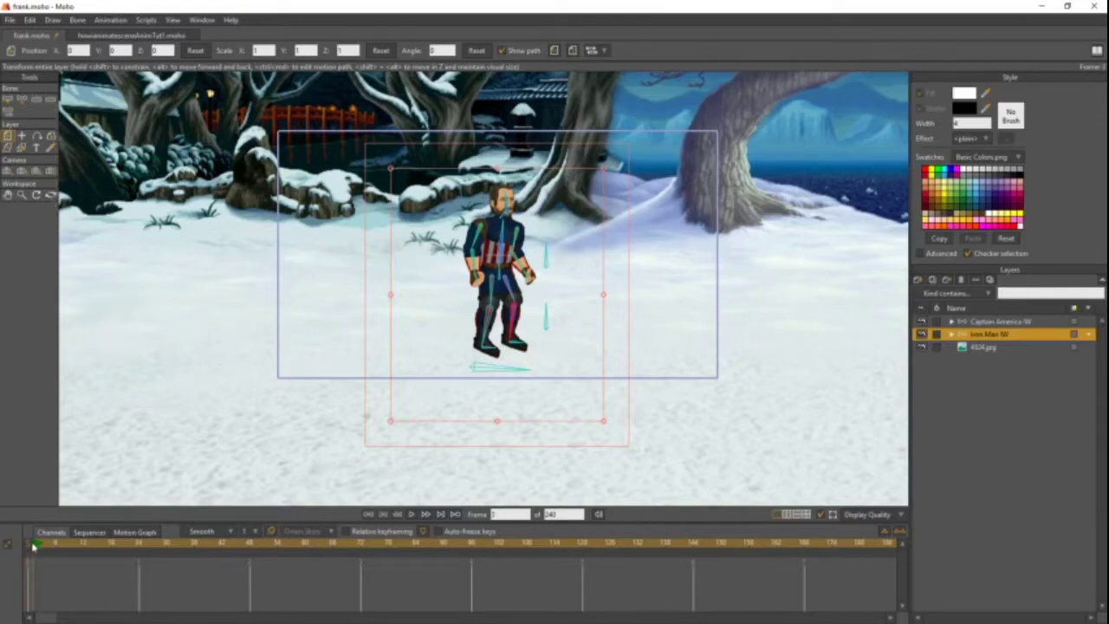
{"action": "scroll", "coordinate": [606, 321], "scroll_direction": "up", "scroll_amount": 3}
{"action": "scroll", "coordinate": [595, 298], "scroll_direction": "down", "scroll_amount": 2}
{"action": "scroll", "coordinate": [598, 322], "scroll_direction": "up", "scroll_amount": 1}
{"action": "scroll", "coordinate": [598, 321], "scroll_direction": "up", "scroll_amount": 2}
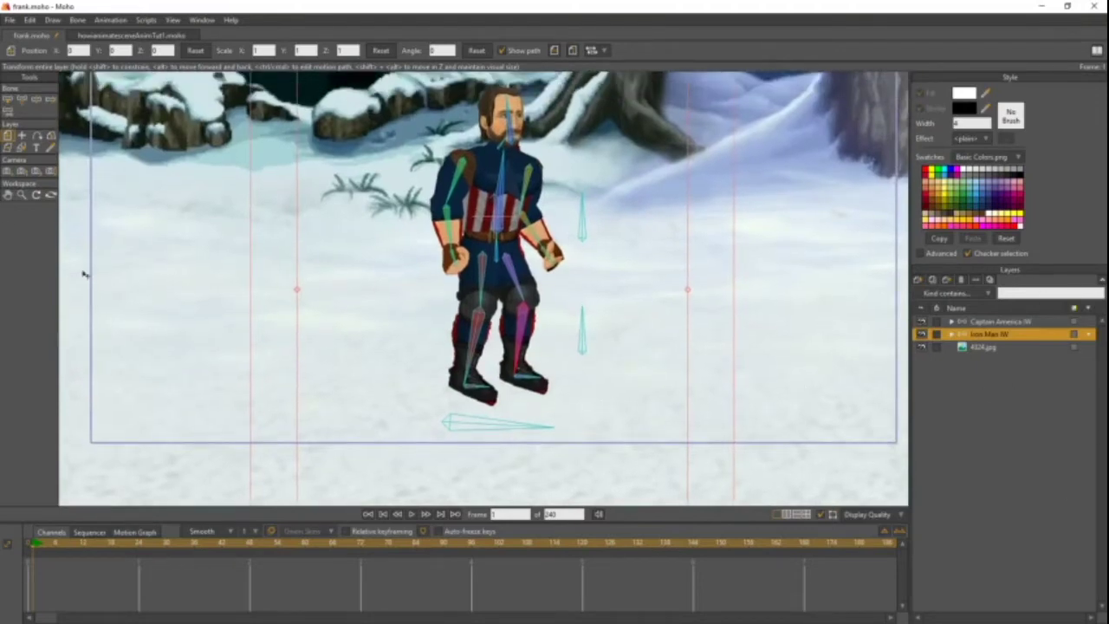
{"action": "left_click", "coordinate": [50, 100]}
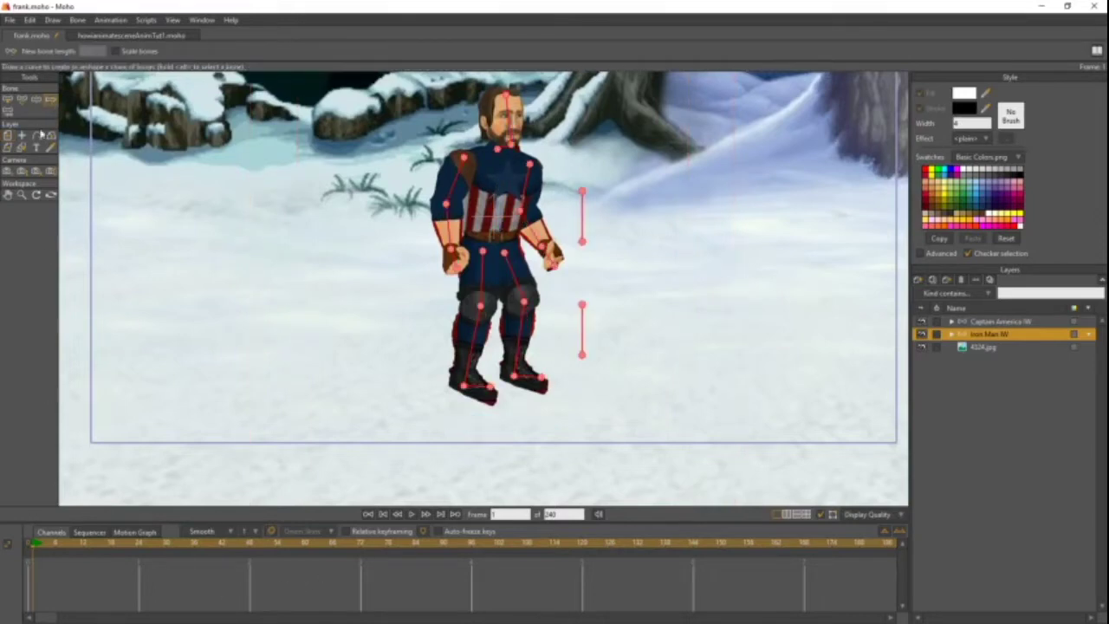
{"action": "left_click", "coordinate": [36, 101]}
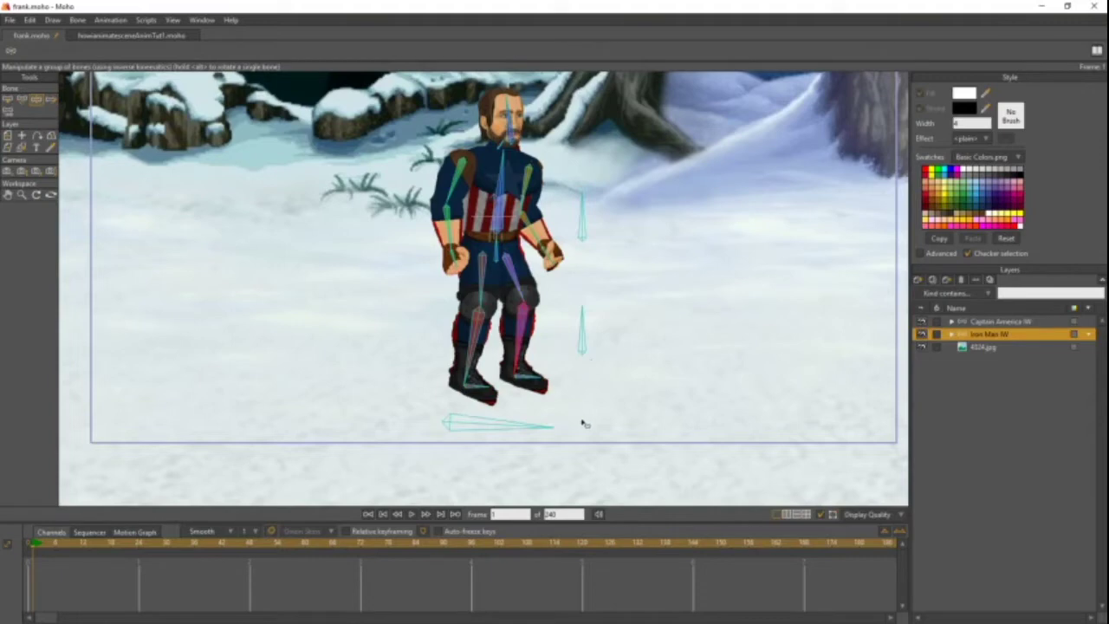
{"action": "left_click", "coordinate": [996, 321]}
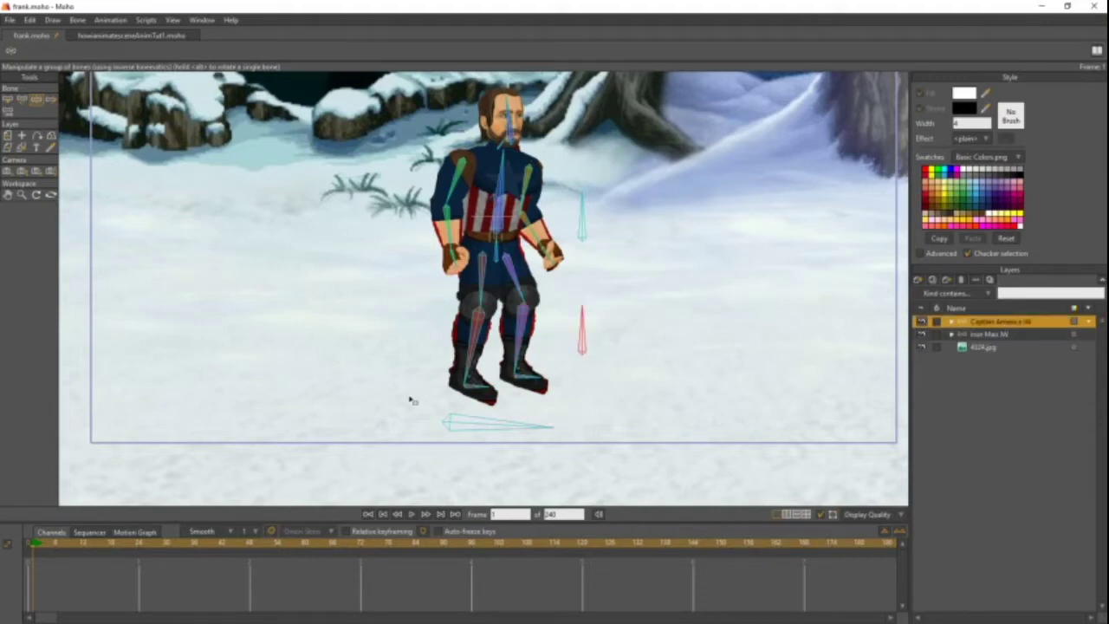
{"action": "left_click_drag", "start_coordinate": [520, 427], "coordinate": [448, 430]}
{"action": "left_click", "coordinate": [992, 336]}
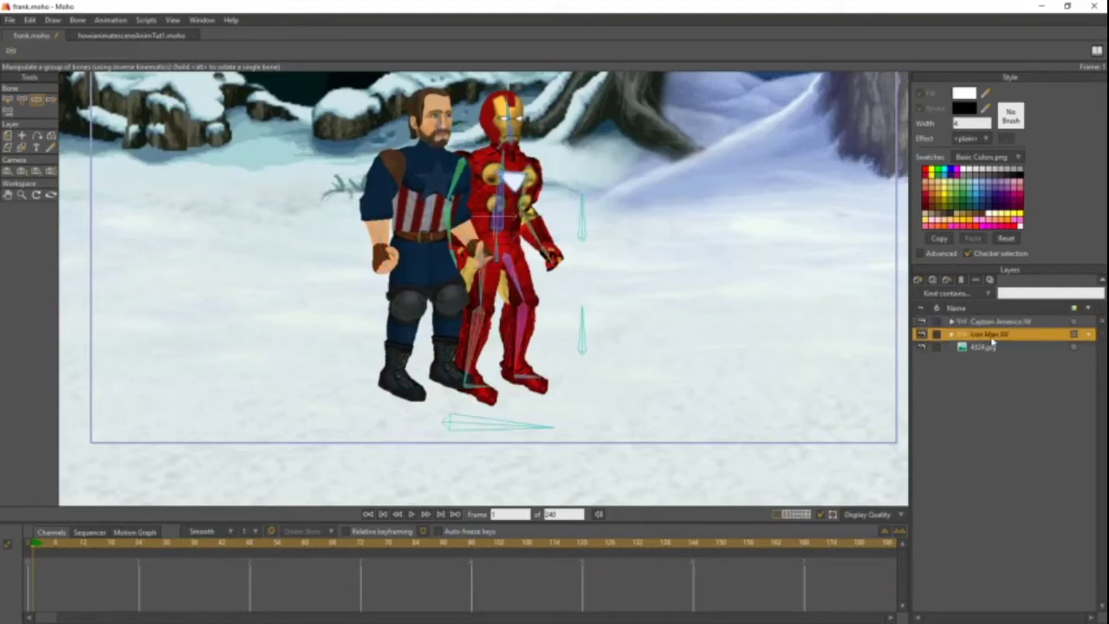
{"action": "left_click_drag", "start_coordinate": [524, 438], "coordinate": [607, 455]}
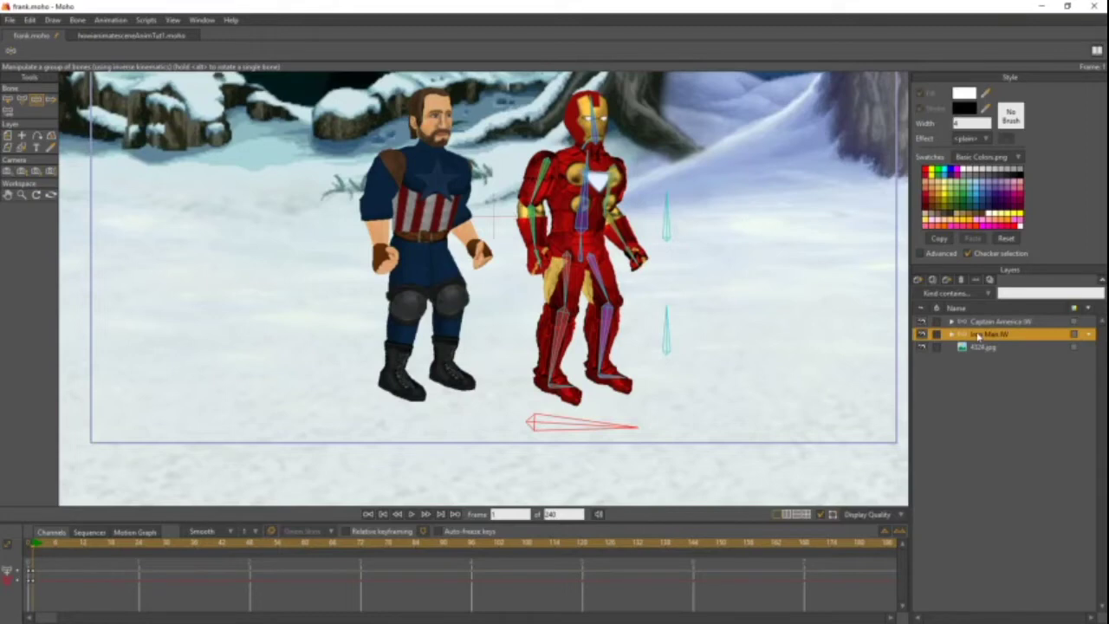
- Flip the Iron Man layer horizontally and move him by his base bone to the right of Captain America, facing him
{"action": "left_click", "coordinate": [8, 136]}
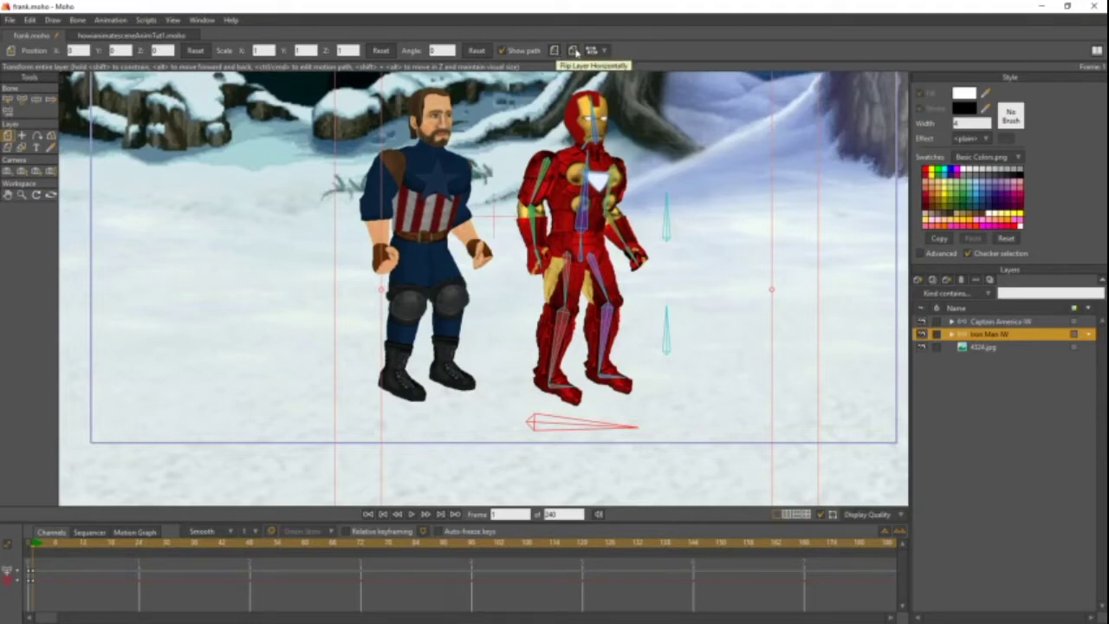
{"action": "left_click", "coordinate": [556, 52]}
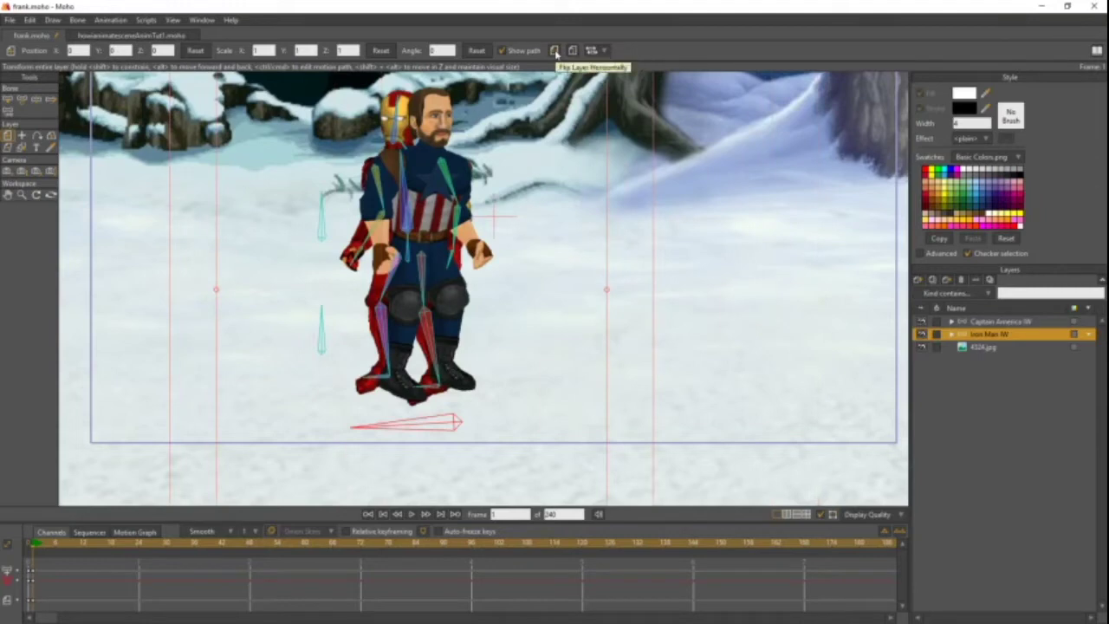
{"action": "left_click", "coordinate": [37, 99]}
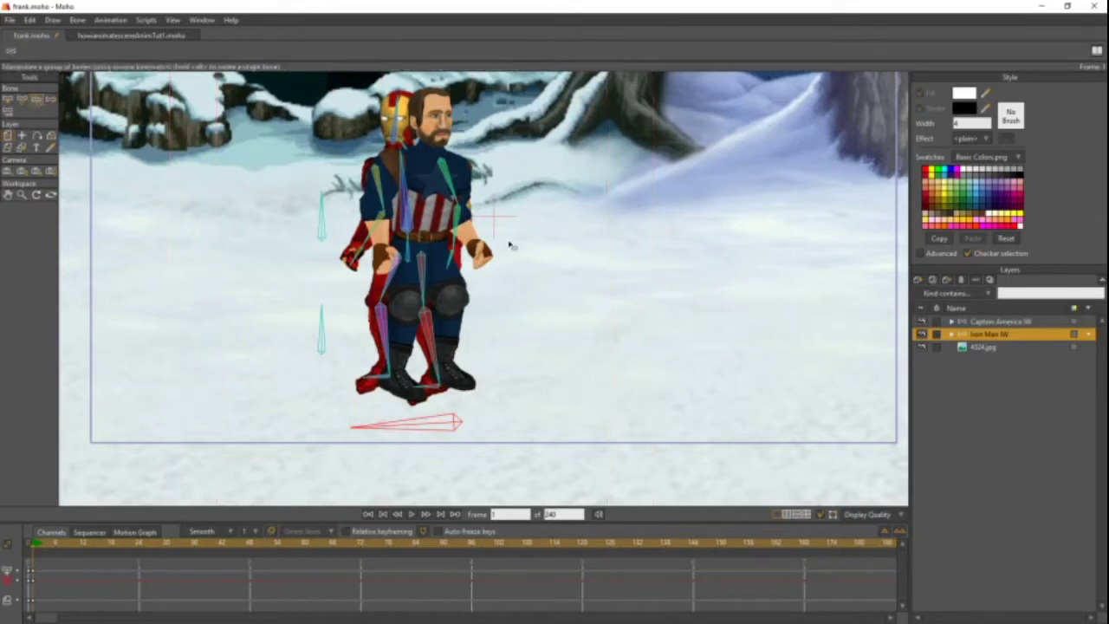
{"action": "left_click_drag", "start_coordinate": [433, 420], "coordinate": [653, 423]}
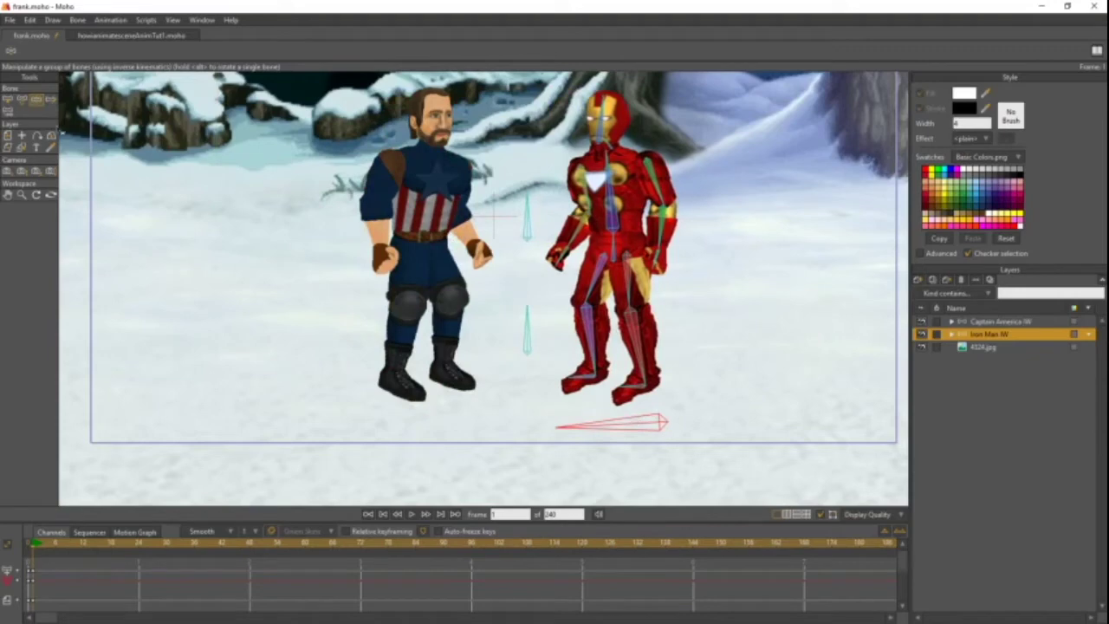
- Move Iron Man closer to Captain America by his base bone, within arm's reach
{"action": "left_click", "coordinate": [7, 135]}
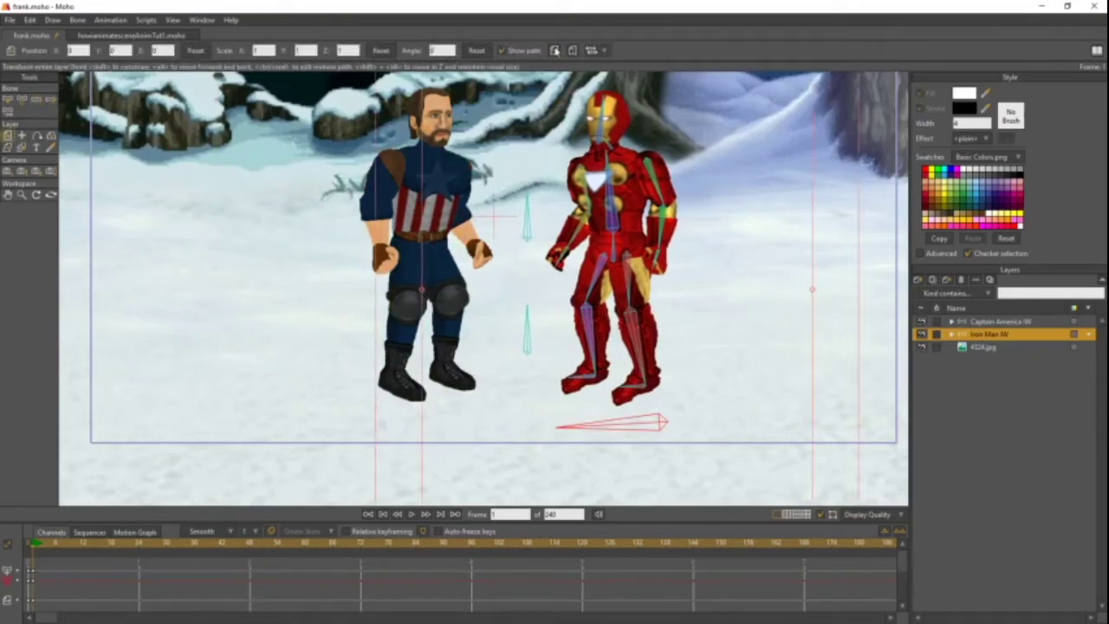
{"action": "left_click", "coordinate": [40, 101]}
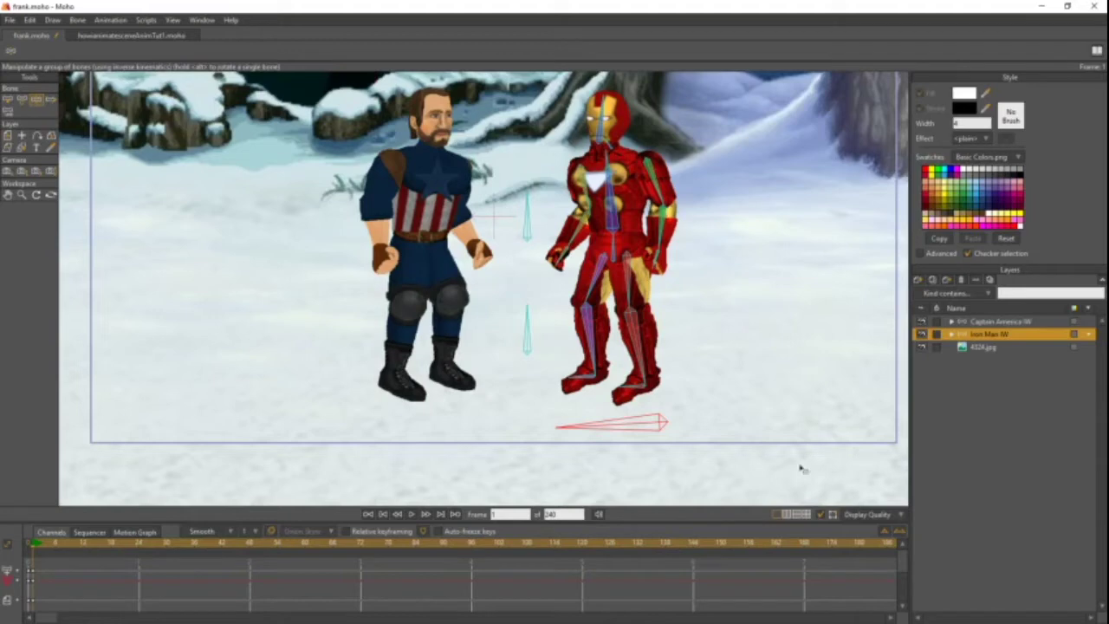
{"action": "left_click_drag", "start_coordinate": [617, 431], "coordinate": [586, 422]}
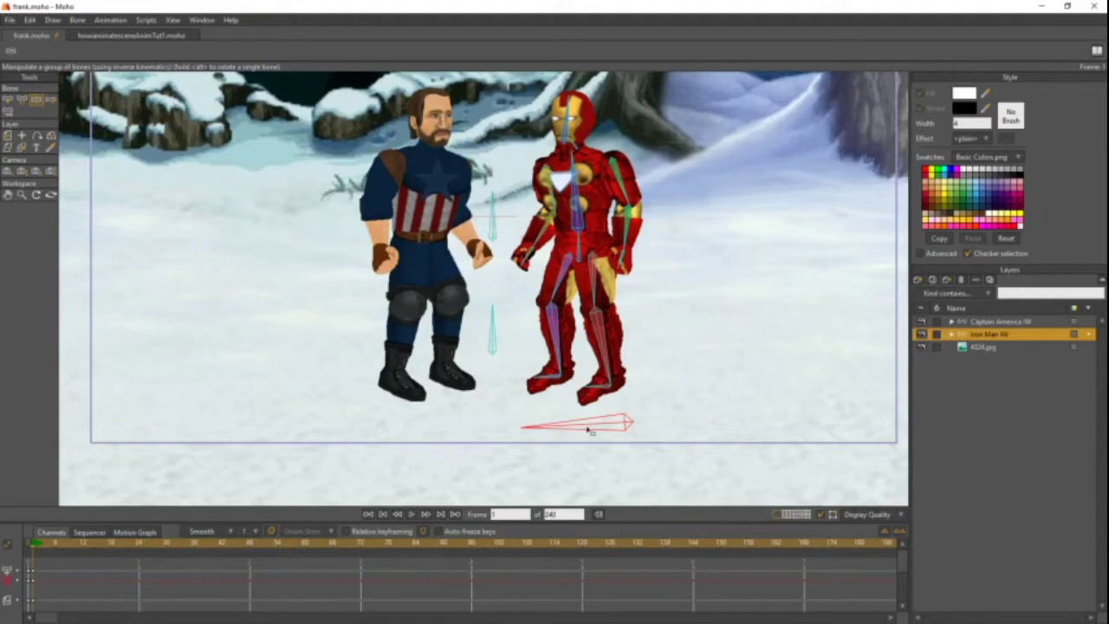
{"action": "left_click_drag", "start_coordinate": [597, 426], "coordinate": [568, 423]}
- Raise Iron Man's front arm with Manipulate Bones so it reaches horizontally to Captain America's shoulder
{"action": "left_click_drag", "start_coordinate": [525, 231], "coordinate": [343, 177]}
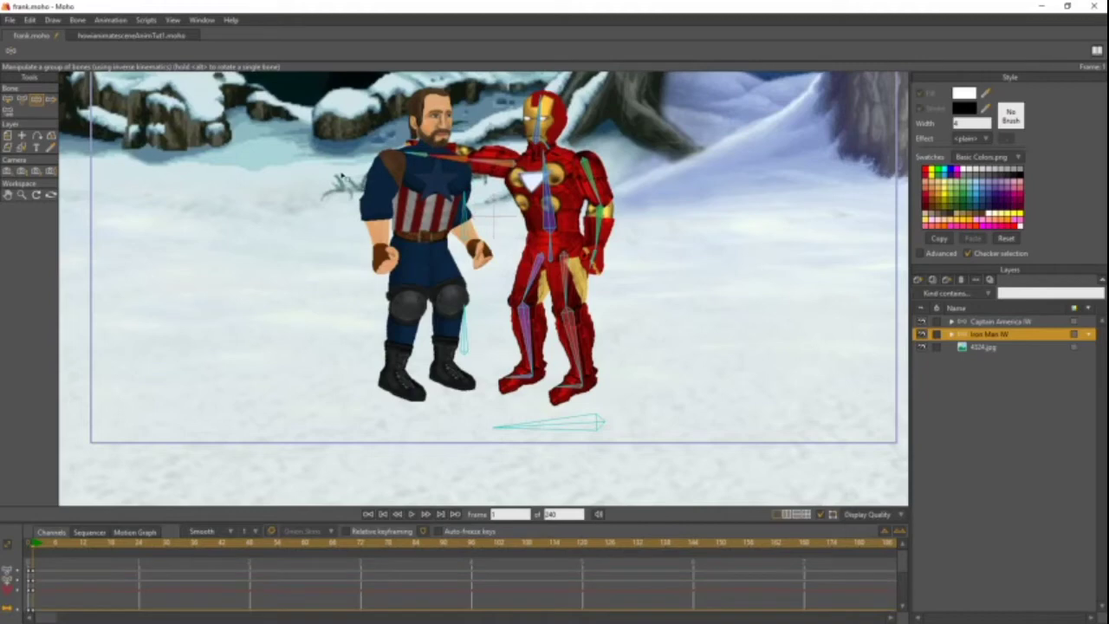
{"action": "left_click_drag", "start_coordinate": [448, 164], "coordinate": [457, 188]}
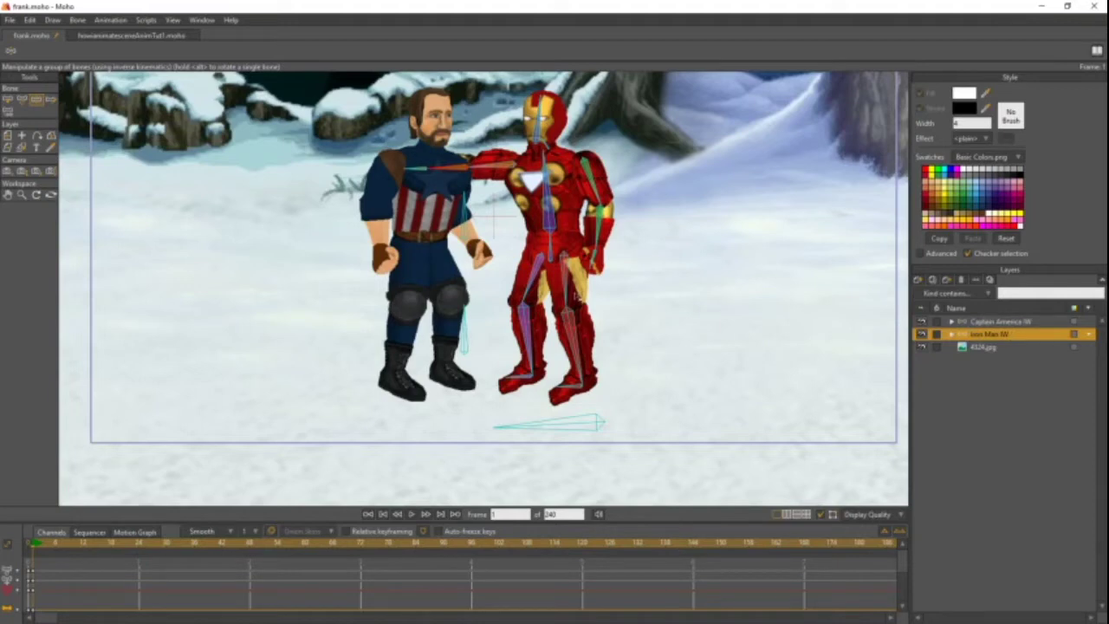
{"action": "left_click_drag", "start_coordinate": [457, 172], "coordinate": [403, 165]}
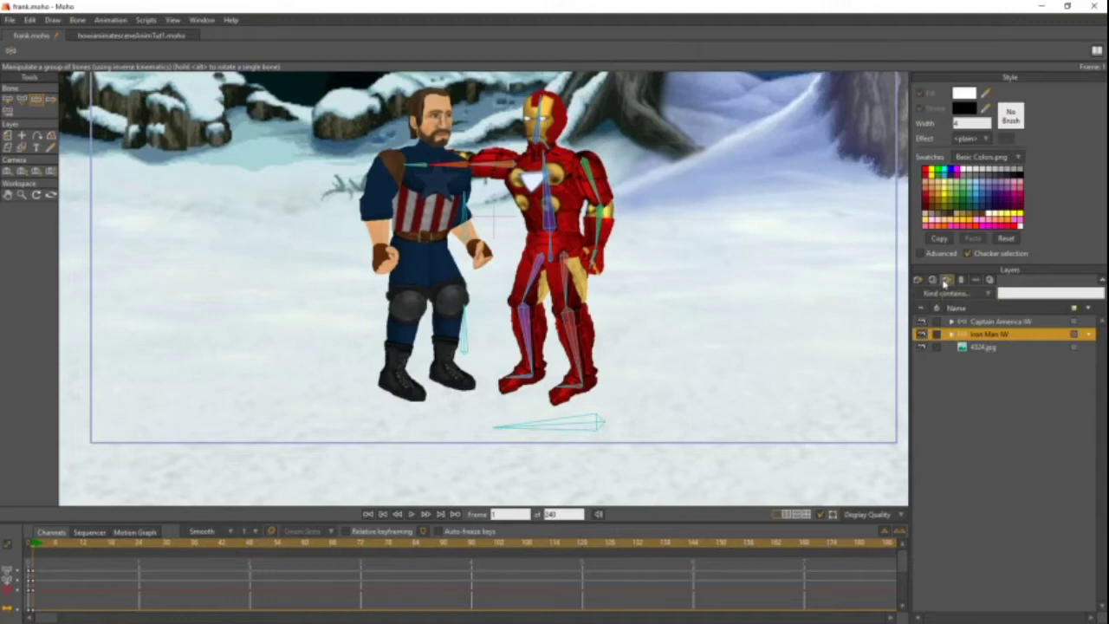
- Duplicate the Iron Man IW layer, keep the default name for the copy, and reselect the original layer
{"action": "left_click", "coordinate": [944, 284]}
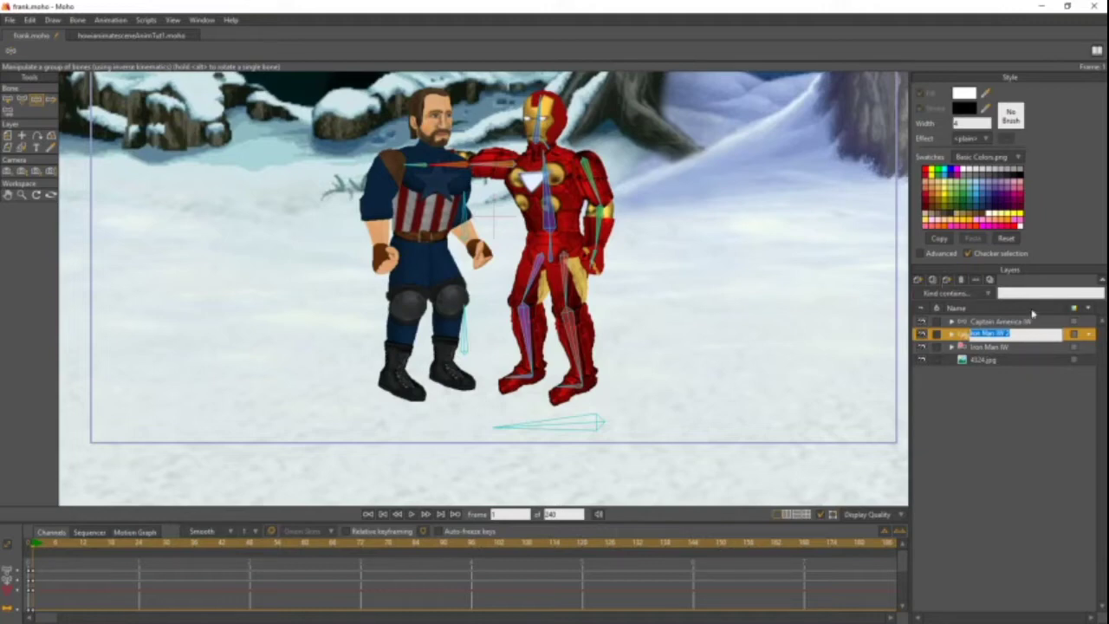
{"action": "left_click", "coordinate": [993, 348]}
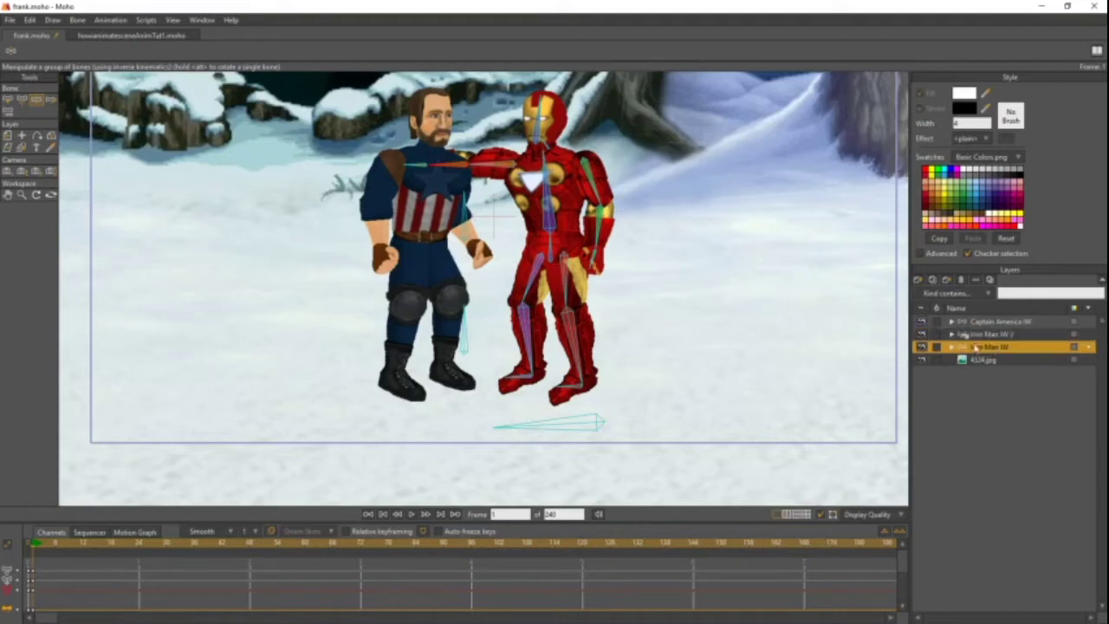
{"action": "left_click", "coordinate": [968, 336]}
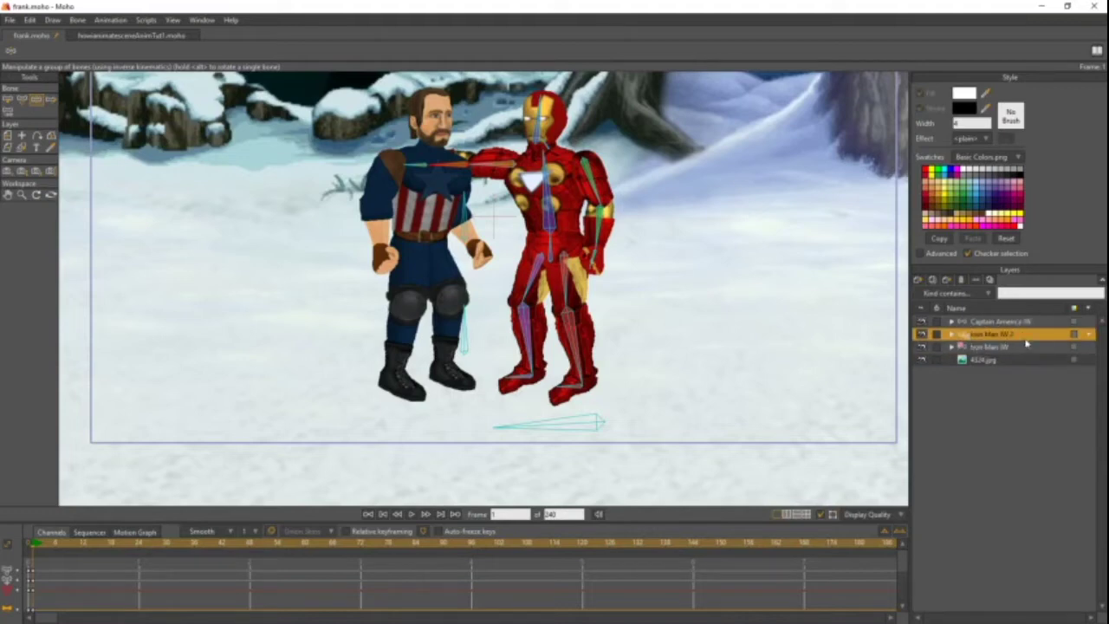
{"action": "left_click", "coordinate": [971, 350]}
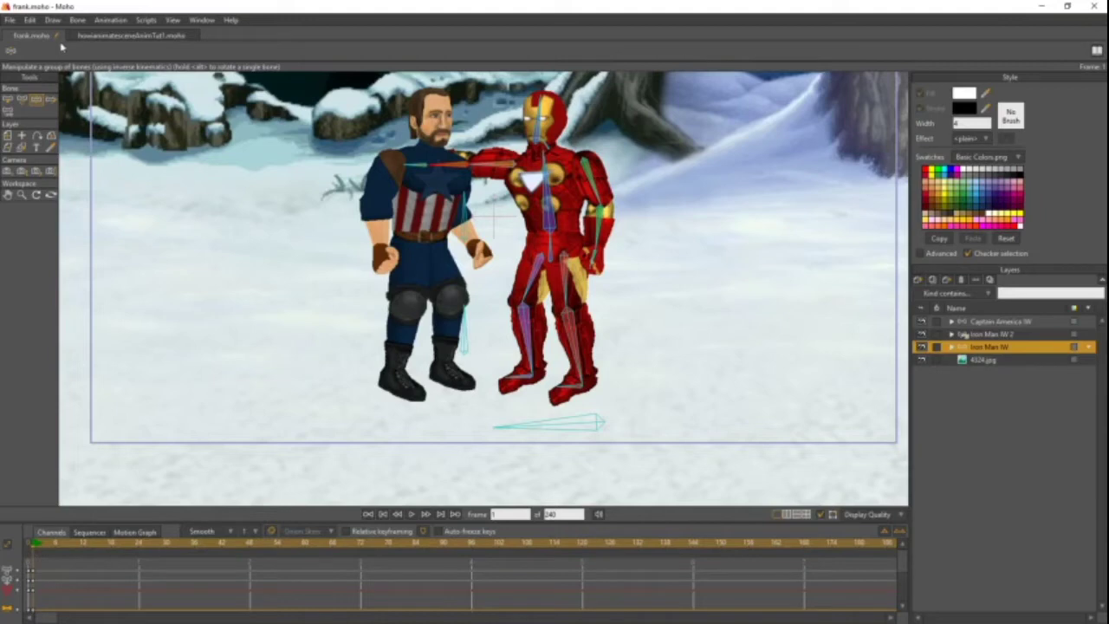
- Toggle the visibility of the original and duplicate Iron Man layers to compare the two overlapping characters
{"action": "left_click", "coordinate": [51, 101]}
{"action": "left_click", "coordinate": [43, 99]}
{"action": "left_click", "coordinate": [922, 349]}
{"action": "left_click", "coordinate": [922, 334]}
{"action": "left_click", "coordinate": [923, 335]}
{"action": "left_click", "coordinate": [922, 335]}
{"action": "left_click", "coordinate": [923, 335]}
{"action": "left_click", "coordinate": [923, 335]}
{"action": "left_click", "coordinate": [923, 334]}
- Repose the front arm in the original Iron Man IW layer, lowering it and raising it back to Captain America's shoulder
{"action": "left_click_drag", "start_coordinate": [462, 166], "coordinate": [478, 292]}
{"action": "left_click", "coordinate": [979, 334]}
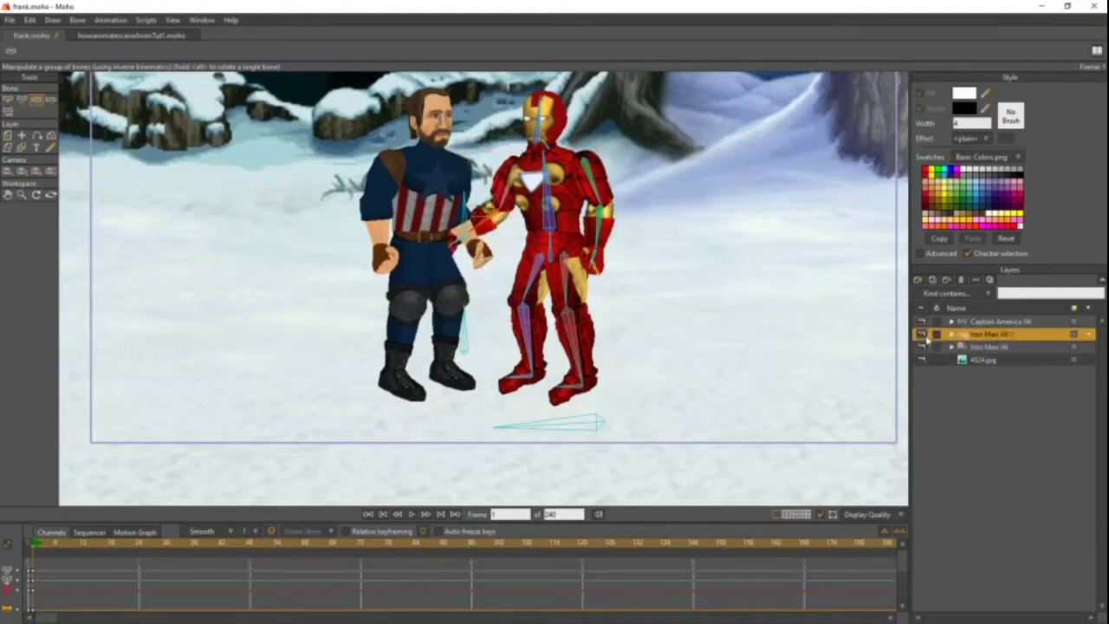
{"action": "left_click", "coordinate": [922, 347]}
{"action": "left_click", "coordinate": [988, 346]}
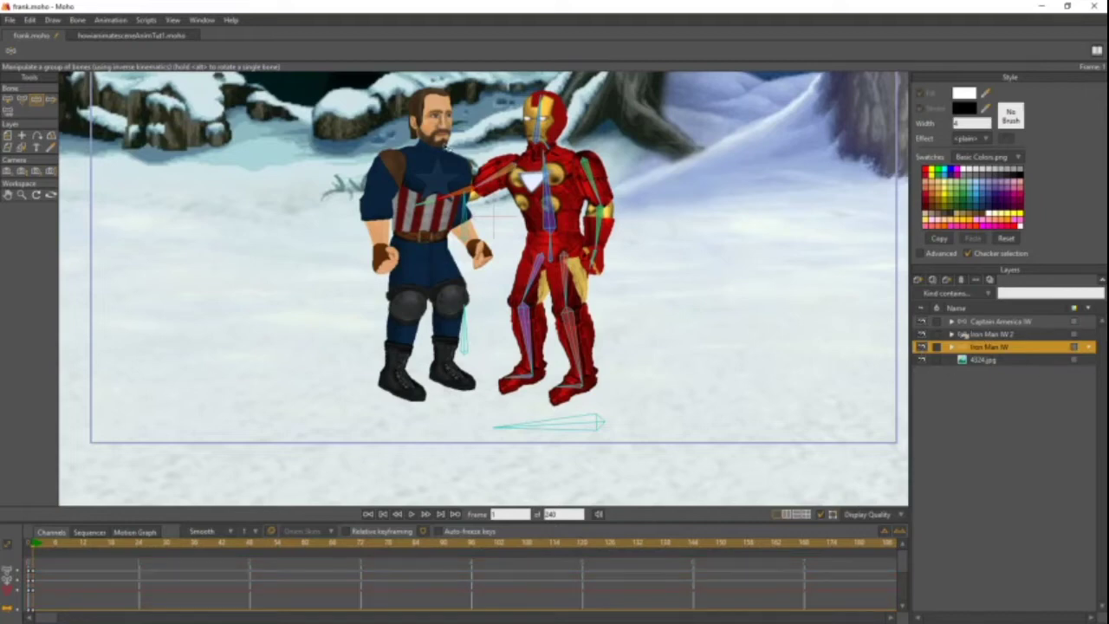
{"action": "left_click_drag", "start_coordinate": [465, 186], "coordinate": [415, 158]}
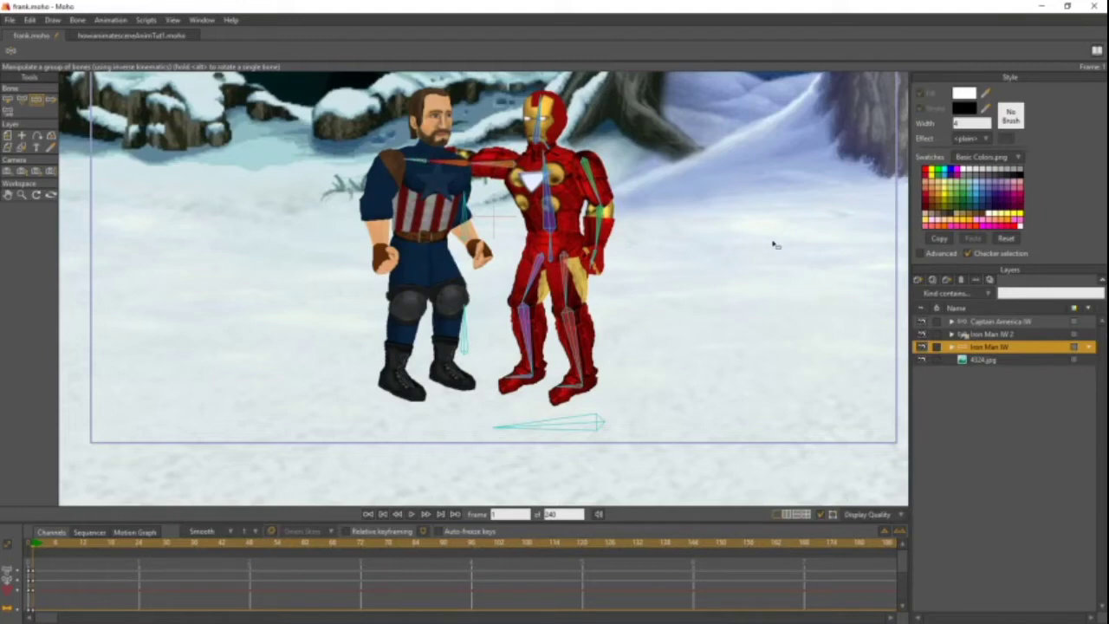
- Move the Iron Man IW 2 layer above Captain America IW so the outstretched arm lies in front of his chest
{"action": "left_click", "coordinate": [1001, 338]}
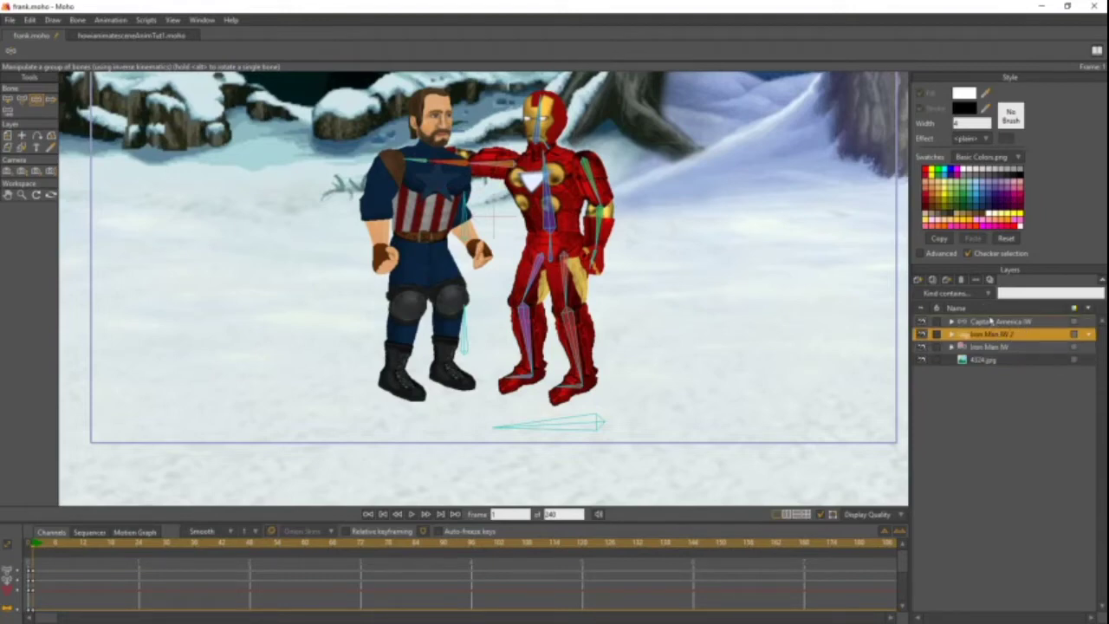
{"action": "left_click_drag", "start_coordinate": [991, 320], "coordinate": [990, 322]}
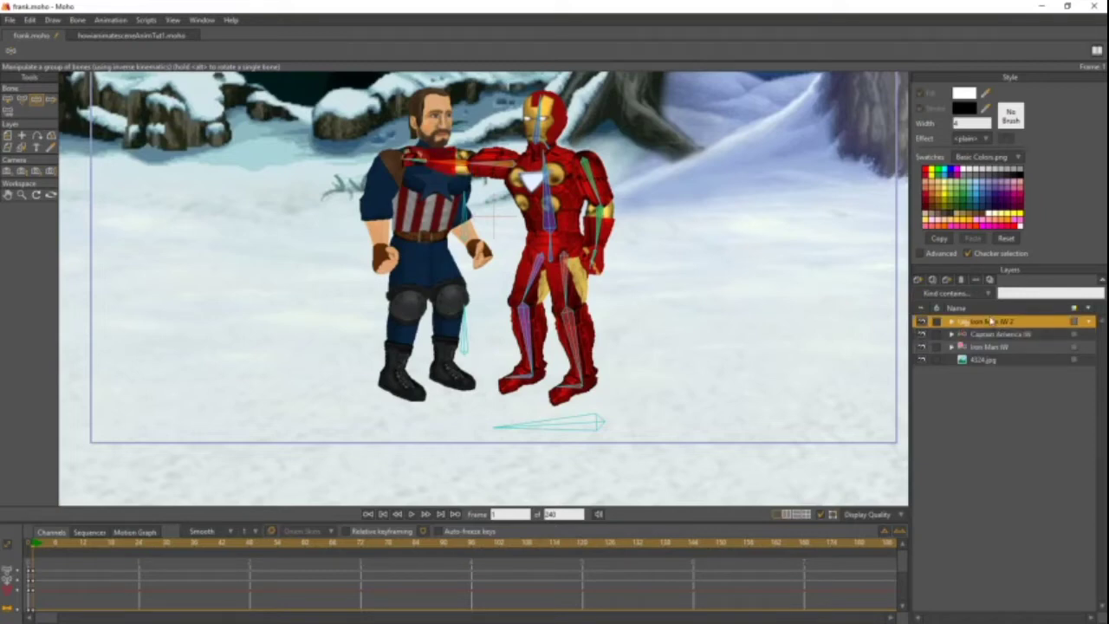
{"action": "scroll", "coordinate": [572, 258], "scroll_direction": "up", "scroll_amount": 3}
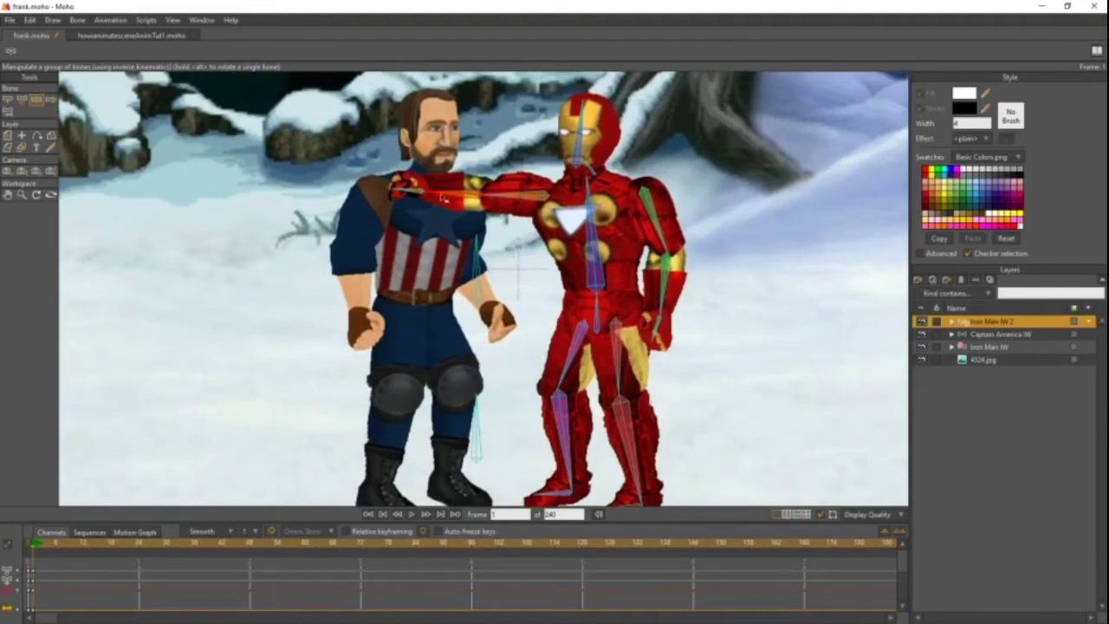
- Try raising Iron Man's front leg toward Captain America's knee in the Iron Man IW 2 layer, and undo the pose
{"action": "left_click", "coordinate": [52, 100]}
{"action": "left_click", "coordinate": [36, 100]}
{"action": "left_click_drag", "start_coordinate": [587, 417], "coordinate": [422, 332]}
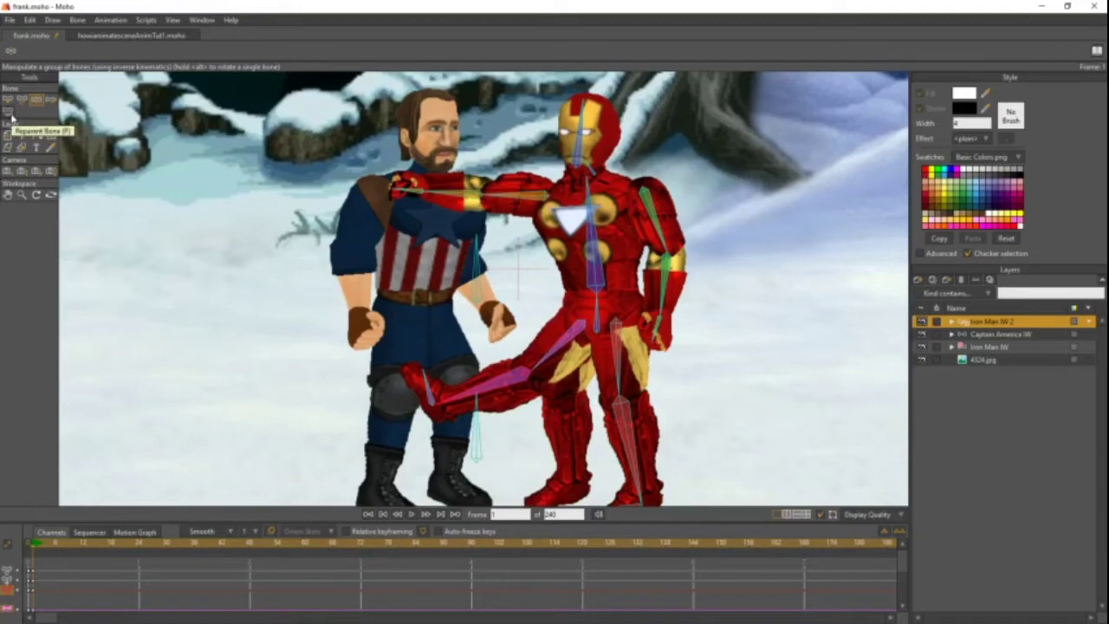
{"action": "key", "text": "ctrl+z"}
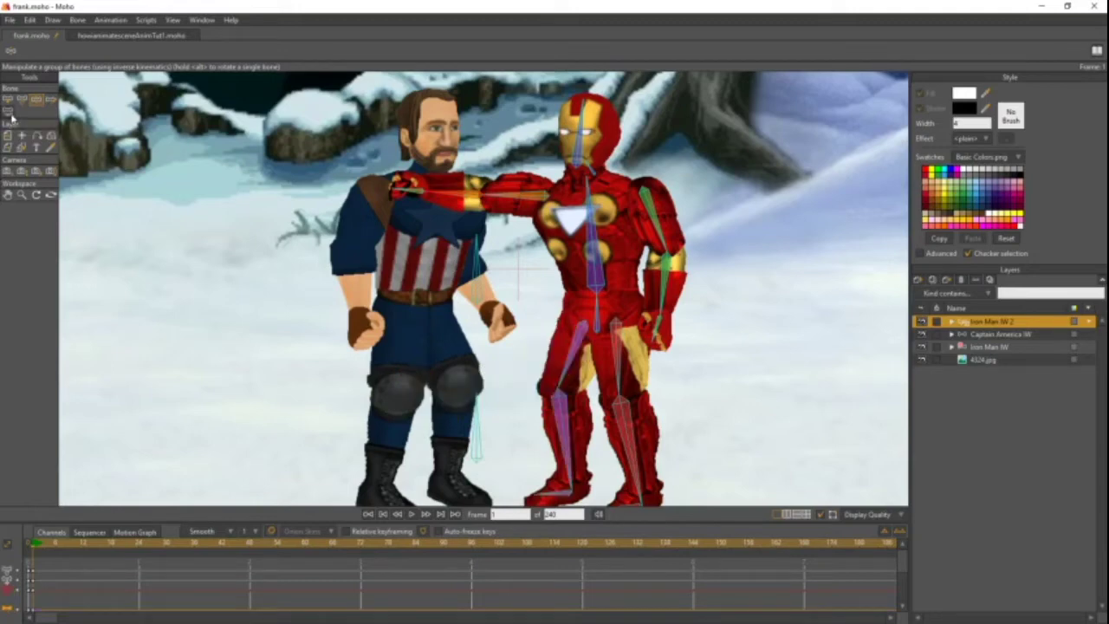
- Raise the front leg in the original Iron Man IW layer to Captain America's waist using Manipulate Bones
{"action": "left_click", "coordinate": [1010, 346]}
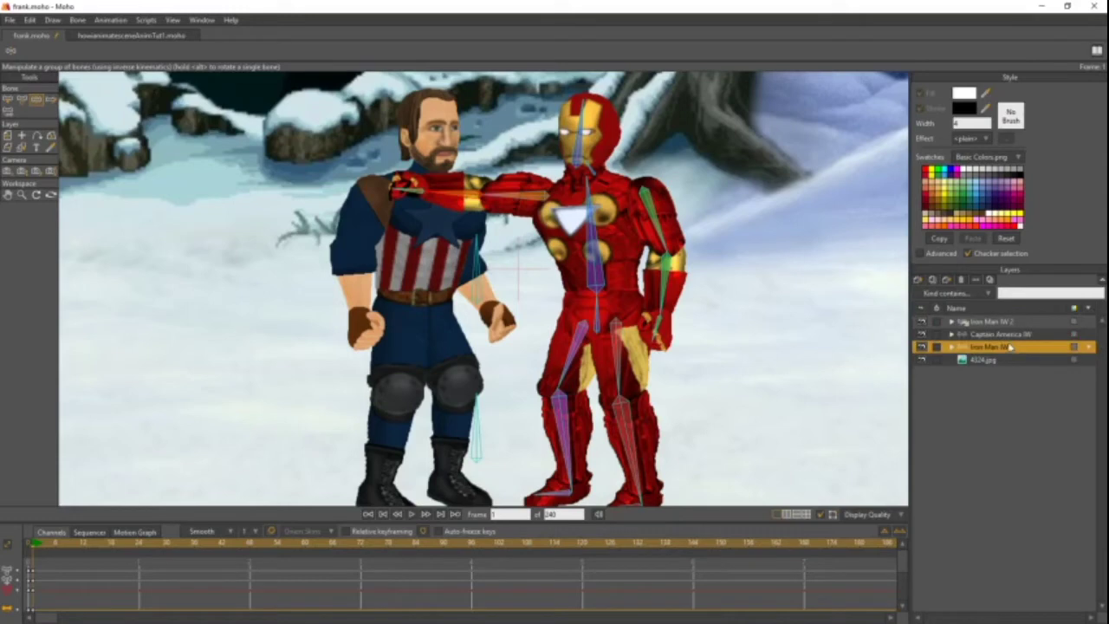
{"action": "left_click", "coordinate": [1007, 321]}
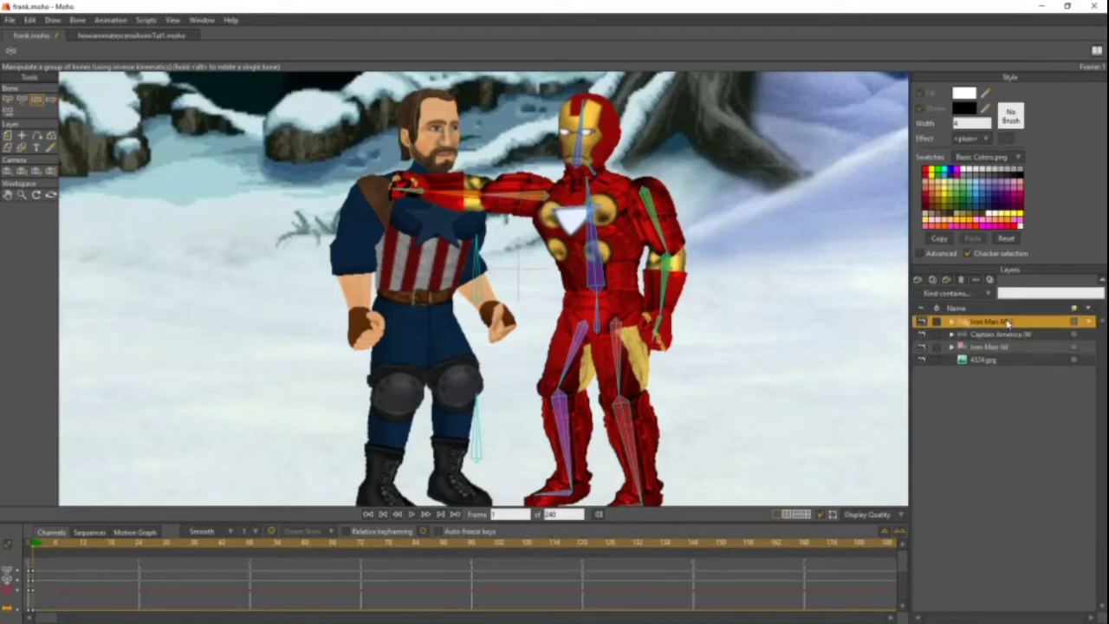
{"action": "left_click", "coordinate": [1004, 349]}
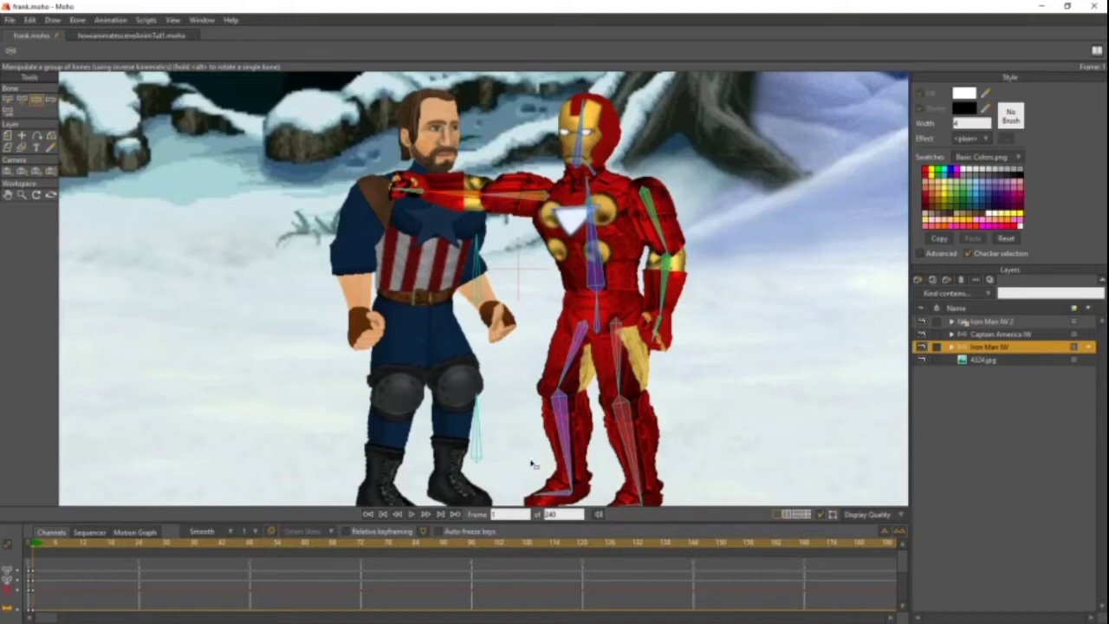
{"action": "left_click_drag", "start_coordinate": [533, 465], "coordinate": [317, 446]}
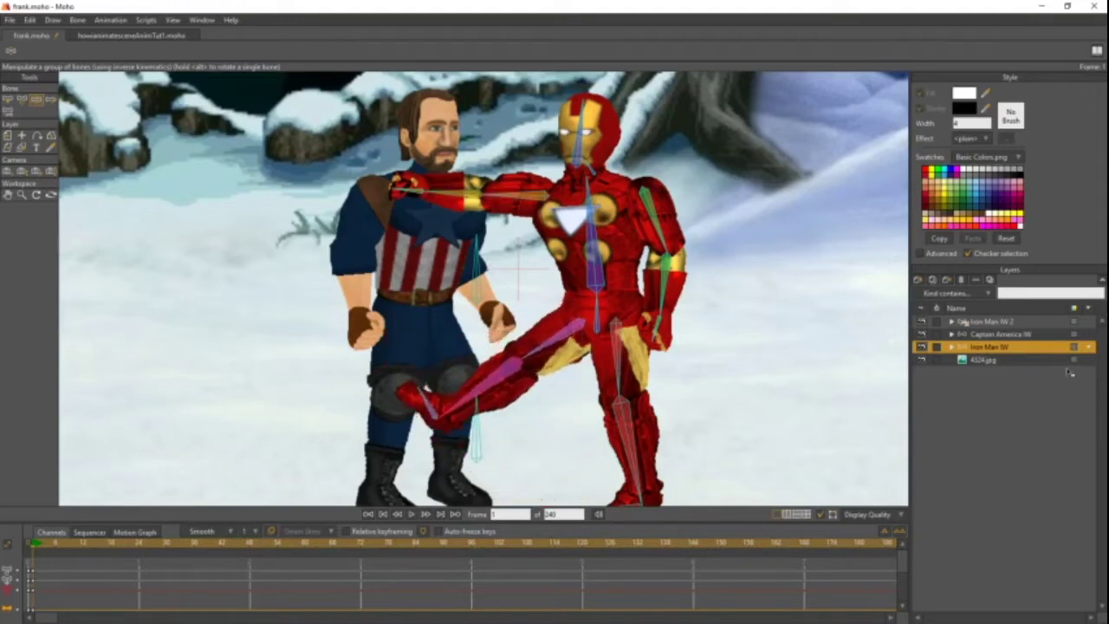
{"action": "left_click_drag", "start_coordinate": [506, 374], "coordinate": [293, 366]}
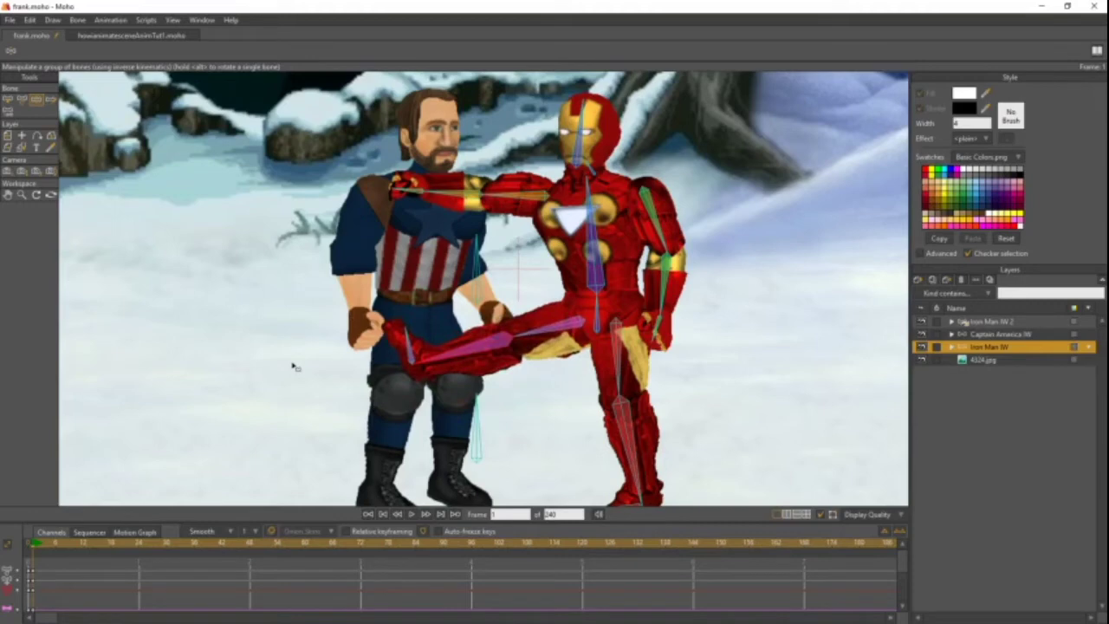
- Expand the Iron Man IW 2 layer to its body-part sublayers and return the timeline to frame 1
{"action": "left_click", "coordinate": [996, 322]}
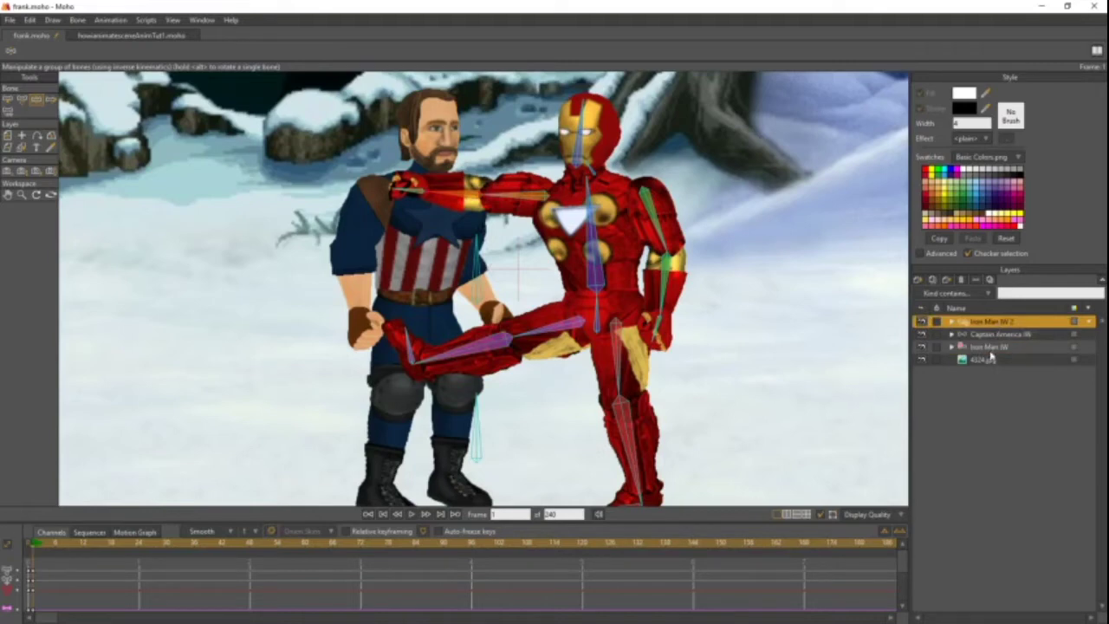
{"action": "left_click", "coordinate": [951, 323]}
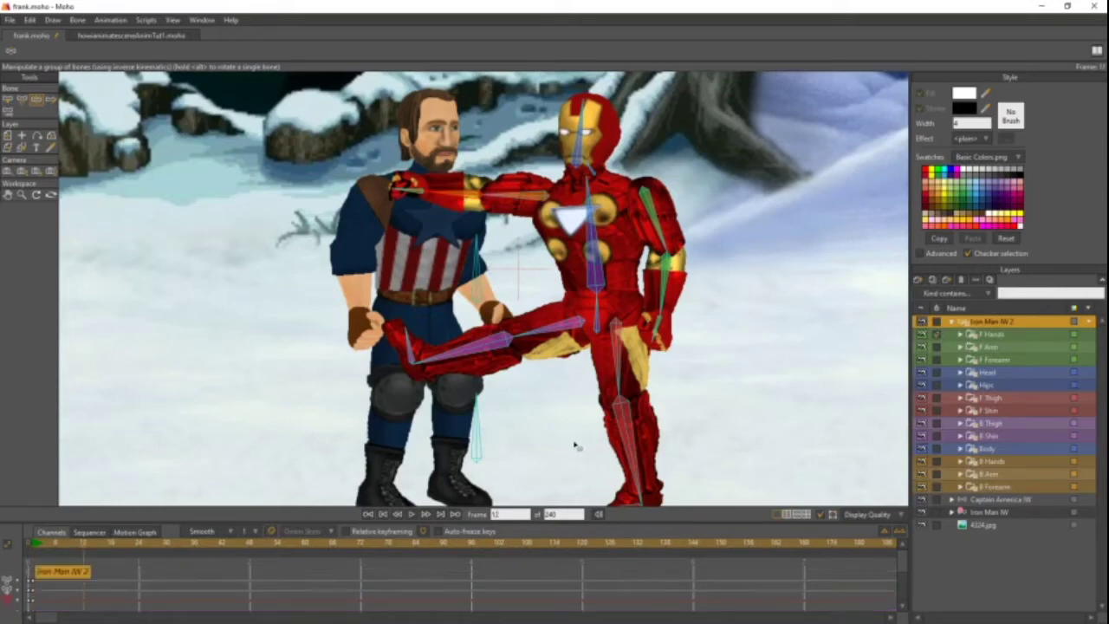
{"action": "left_click", "coordinate": [106, 544]}
{"action": "left_click_drag", "start_coordinate": [104, 544], "coordinate": [52, 544]}
{"action": "left_click", "coordinate": [26, 557]}
{"action": "left_click", "coordinate": [34, 557]}
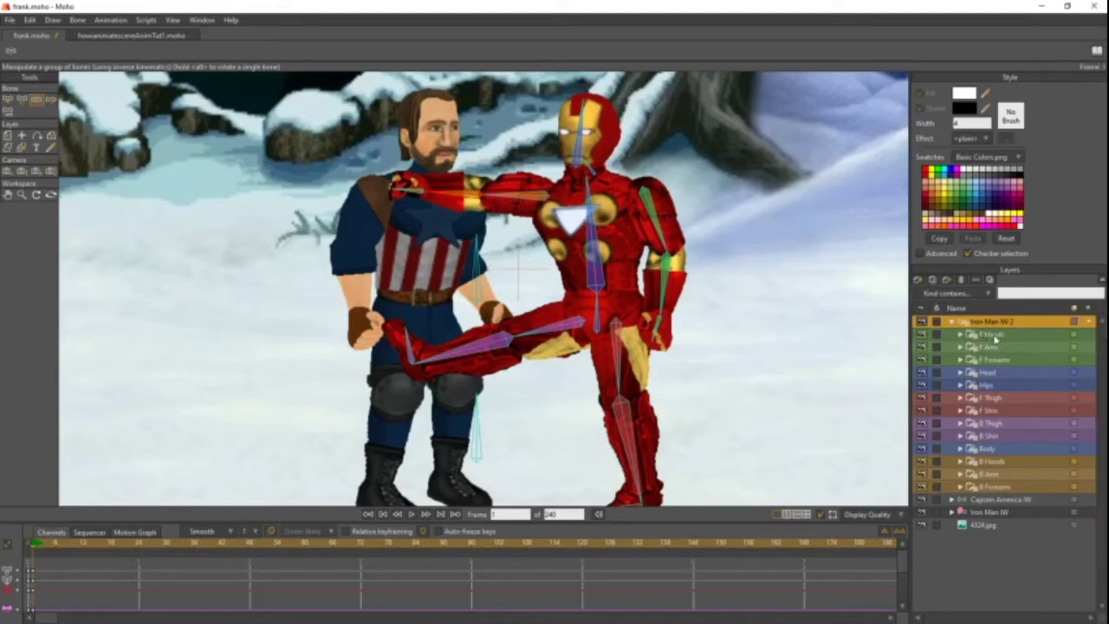
- Allow animated layer effects on the F Hands sublayer of Iron Man IW 2 and make it invisible at frame 1
{"action": "left_click", "coordinate": [992, 334]}
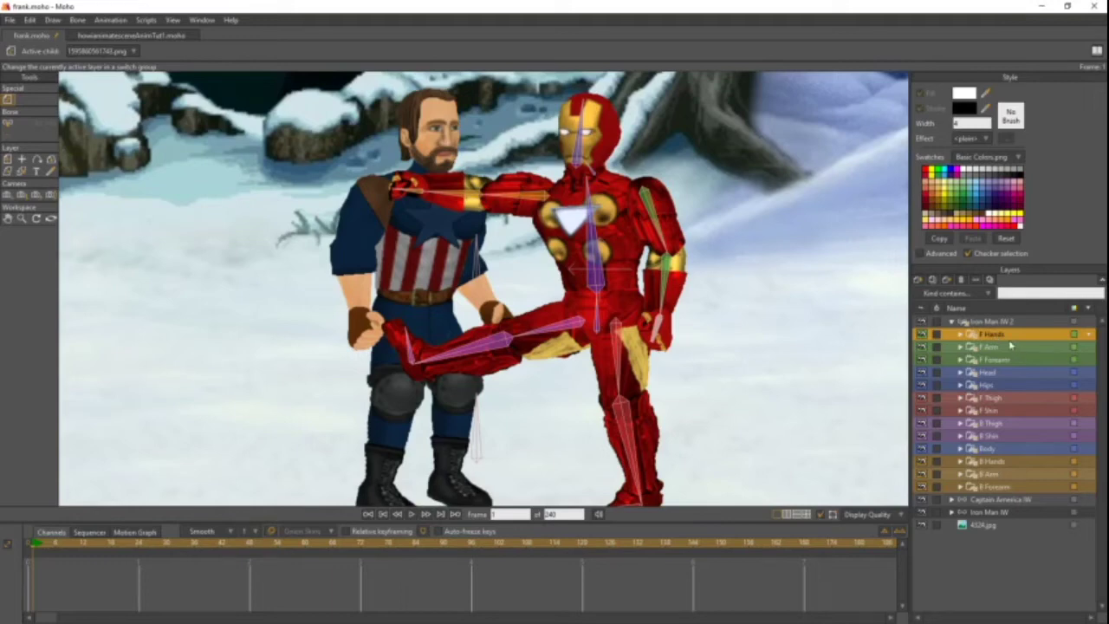
{"action": "key", "text": "Down"}
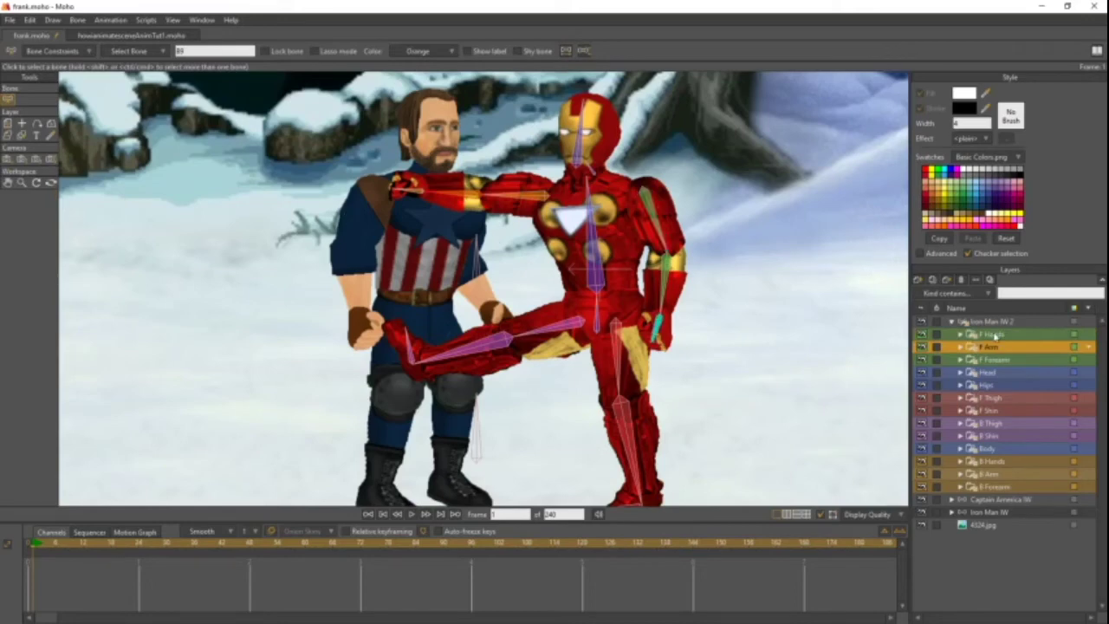
{"action": "double_click", "coordinate": [994, 335]}
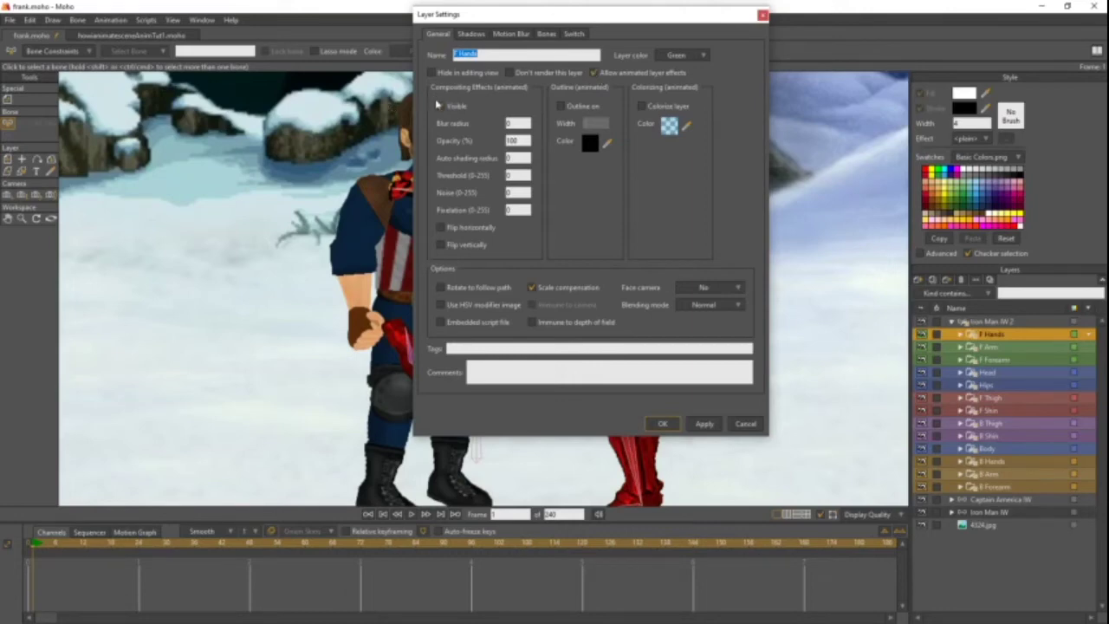
{"action": "left_click", "coordinate": [652, 424]}
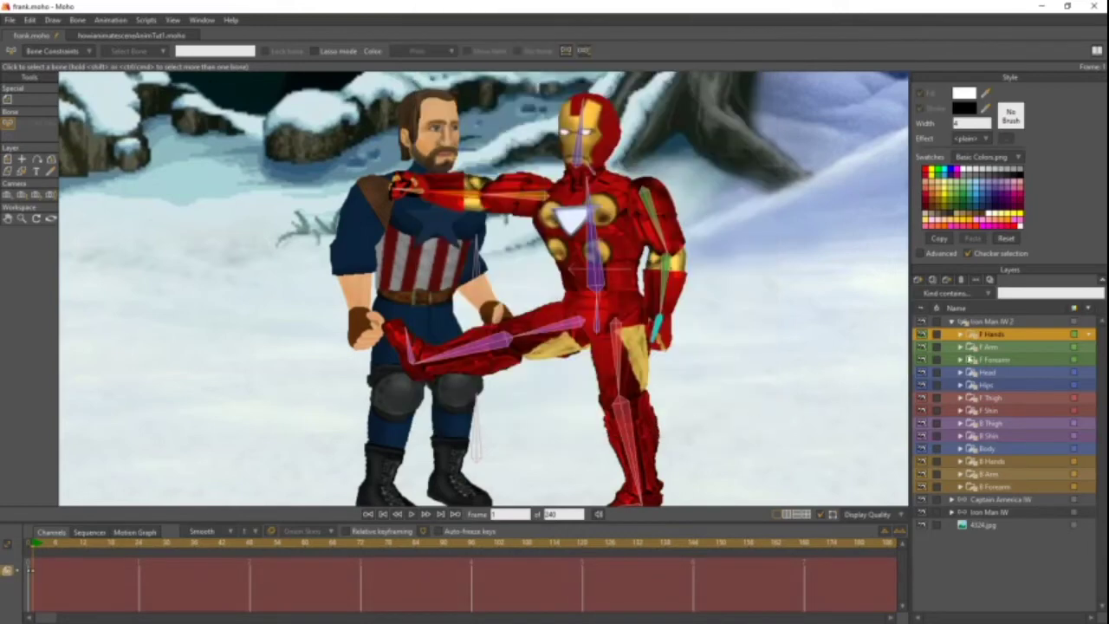
- Allow animated layer effects on the F Arm and F Forearm sublayers of Iron Man IW 2 and make both invisible
{"action": "double_click", "coordinate": [986, 347]}
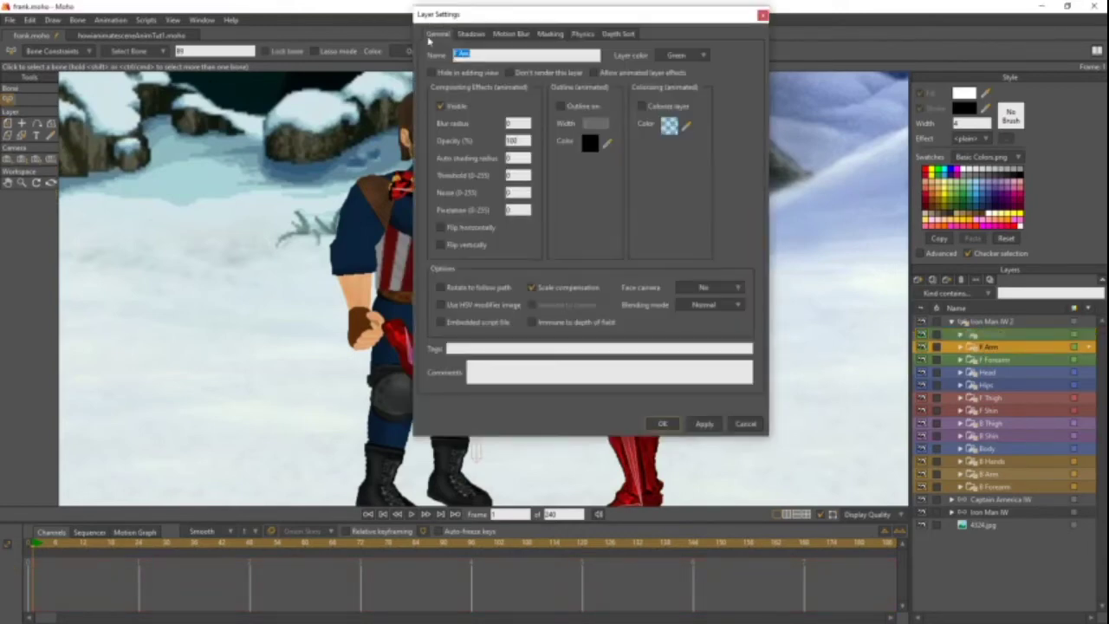
{"action": "left_click", "coordinate": [607, 75]}
{"action": "left_click", "coordinate": [662, 424]}
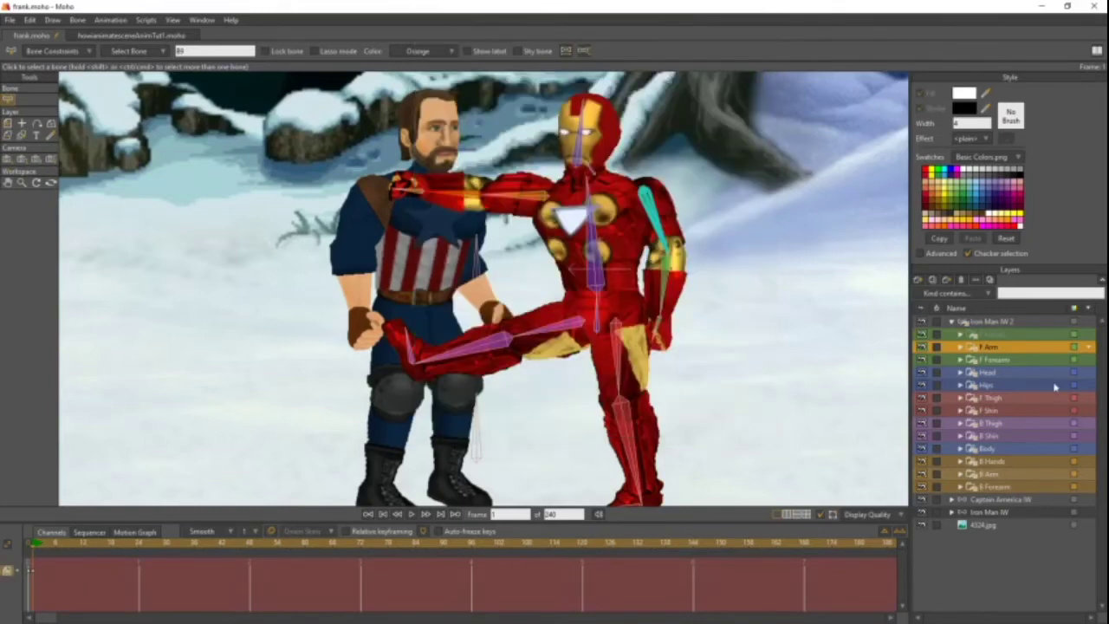
{"action": "double_click", "coordinate": [990, 359]}
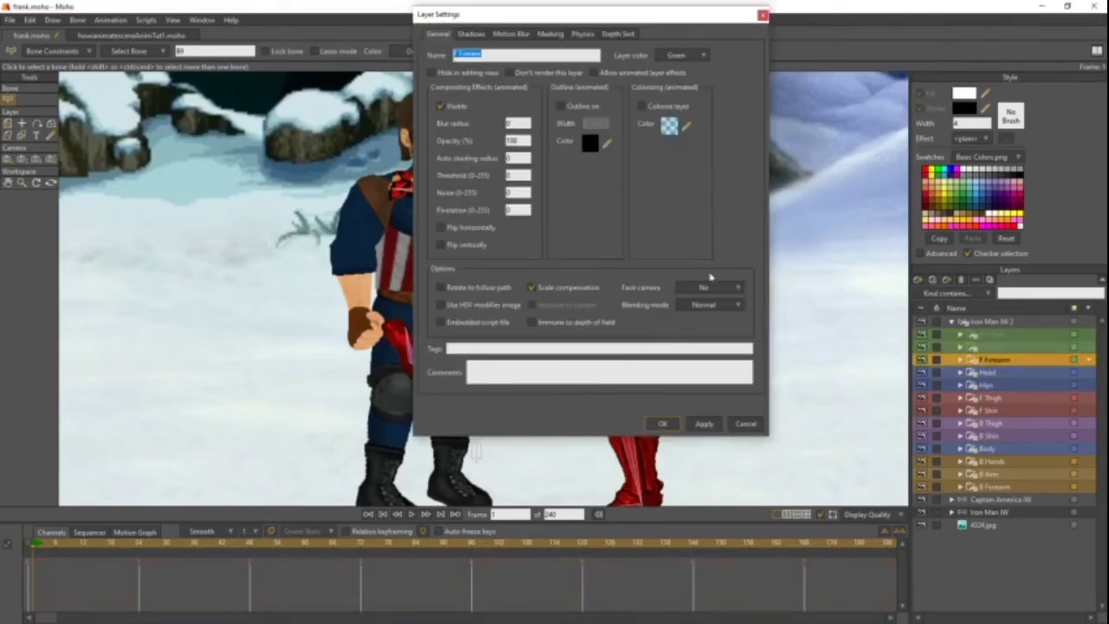
{"action": "left_click", "coordinate": [712, 295]}
{"action": "left_click", "coordinate": [602, 69]}
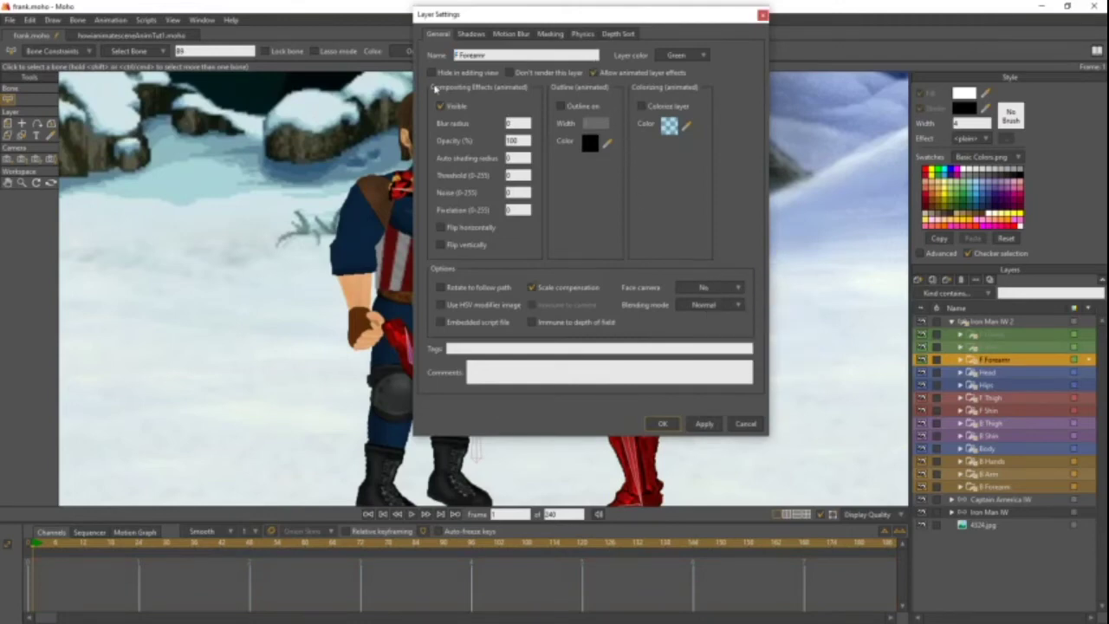
{"action": "left_click", "coordinate": [662, 423]}
- Allow animated layer effects on the Head and Hips sublayers of Iron Man IW 2 and turn off their visibility
{"action": "double_click", "coordinate": [998, 374]}
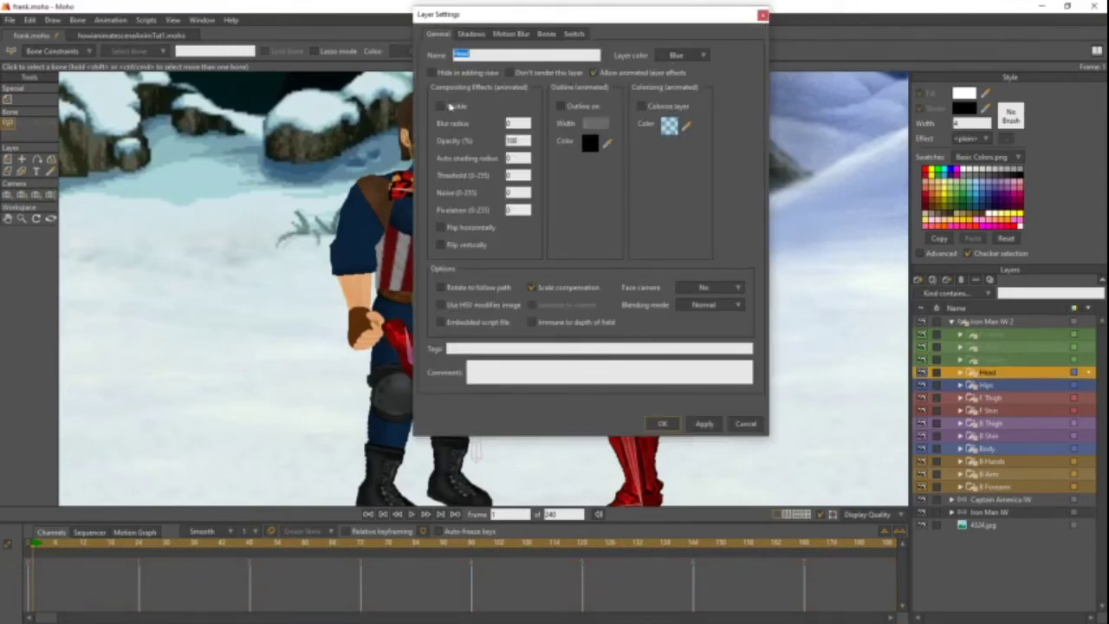
{"action": "left_click", "coordinate": [663, 423]}
{"action": "double_click", "coordinate": [1001, 386]}
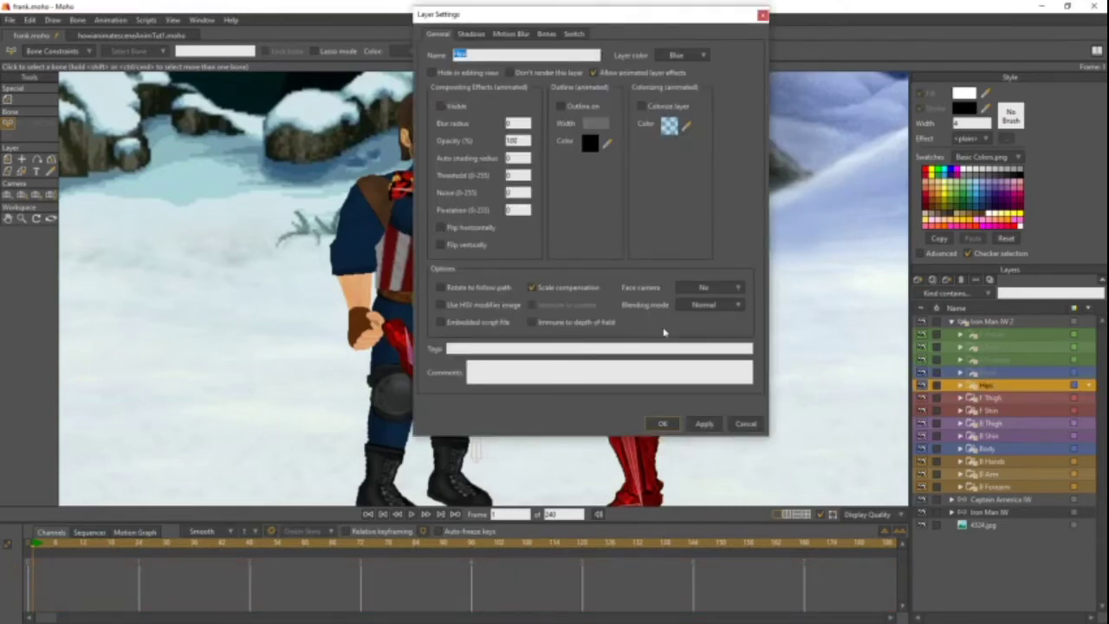
{"action": "left_click", "coordinate": [660, 424]}
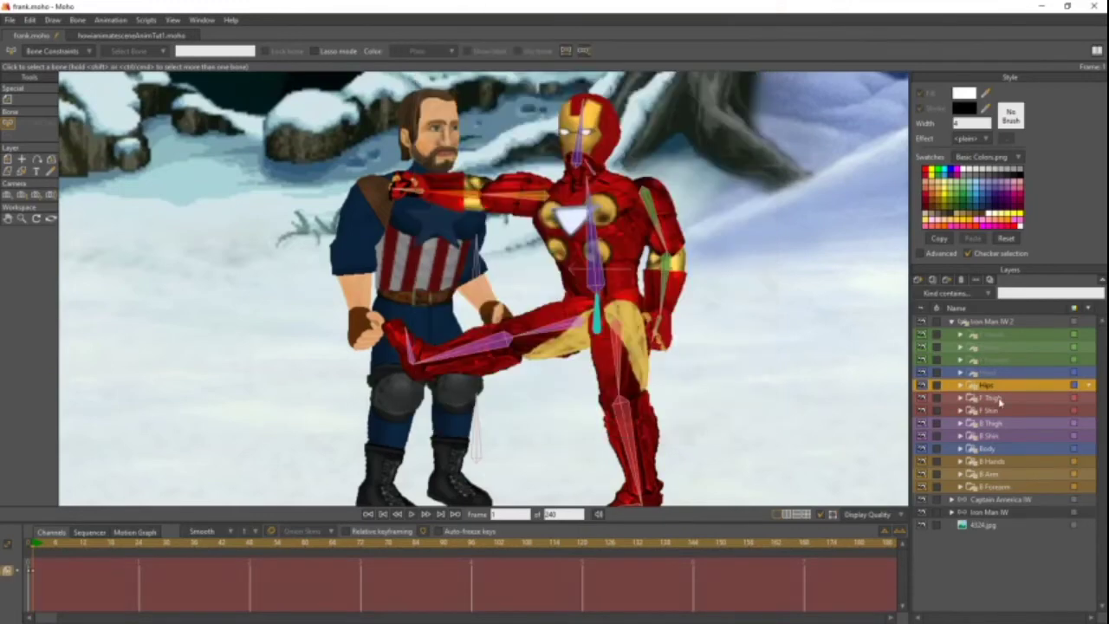
- Hide the F Thigh and F Shin sublayers of Iron Man IW 2 using animated layer effects
{"action": "double_click", "coordinate": [997, 399]}
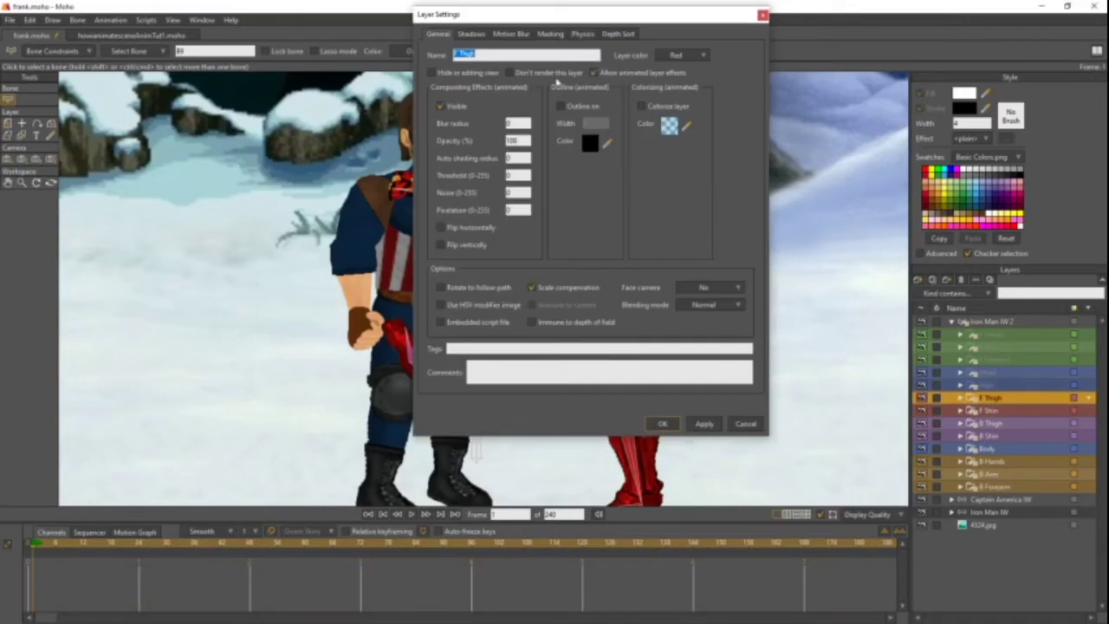
{"action": "left_click", "coordinate": [440, 105]}
{"action": "left_click", "coordinate": [661, 424]}
{"action": "double_click", "coordinate": [990, 410]}
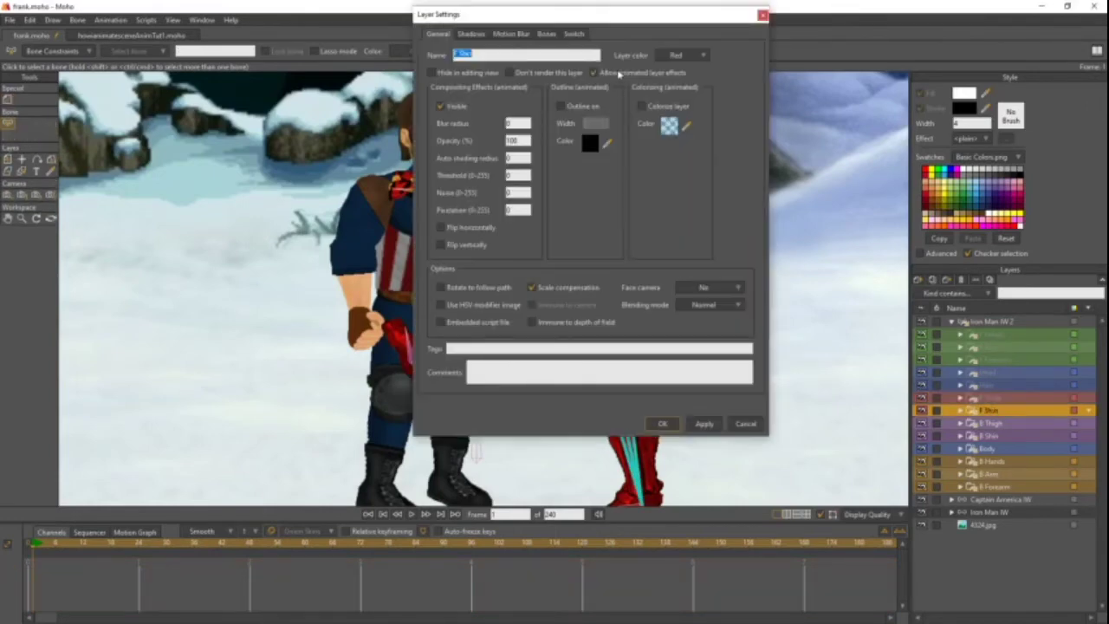
{"action": "left_click", "coordinate": [440, 106]}
{"action": "left_click", "coordinate": [660, 424]}
- Hide the B Thigh, B Shin and Body sublayers of Iron Man IW 2 using animated layer effects
{"action": "double_click", "coordinate": [991, 423]}
{"action": "left_click", "coordinate": [441, 106]}
{"action": "left_click", "coordinate": [661, 424]}
{"action": "double_click", "coordinate": [996, 436]}
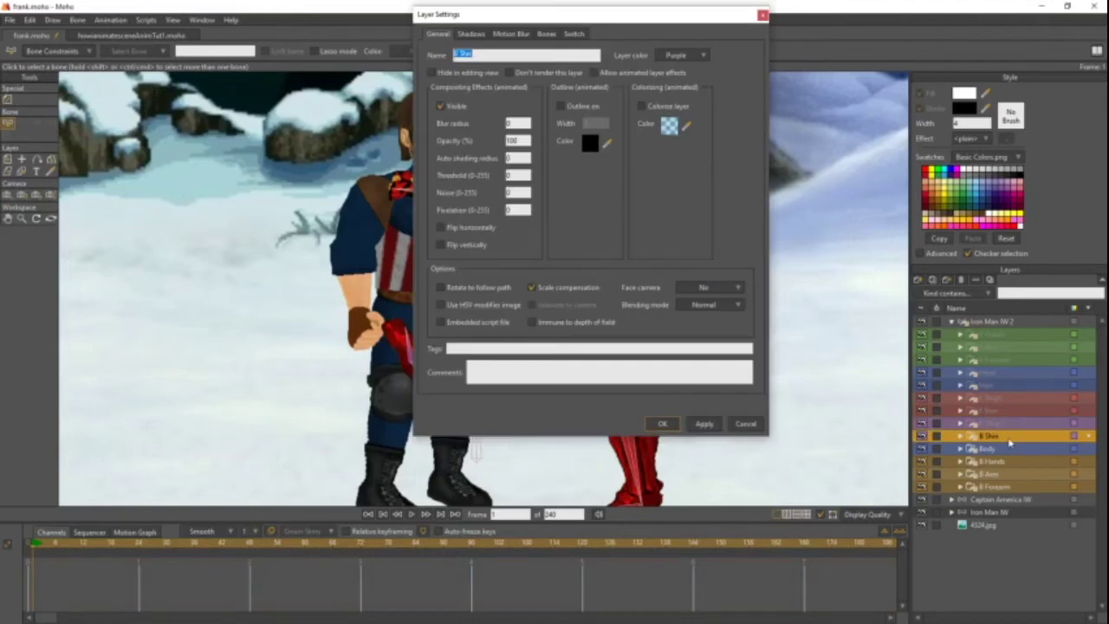
{"action": "left_click", "coordinate": [662, 424]}
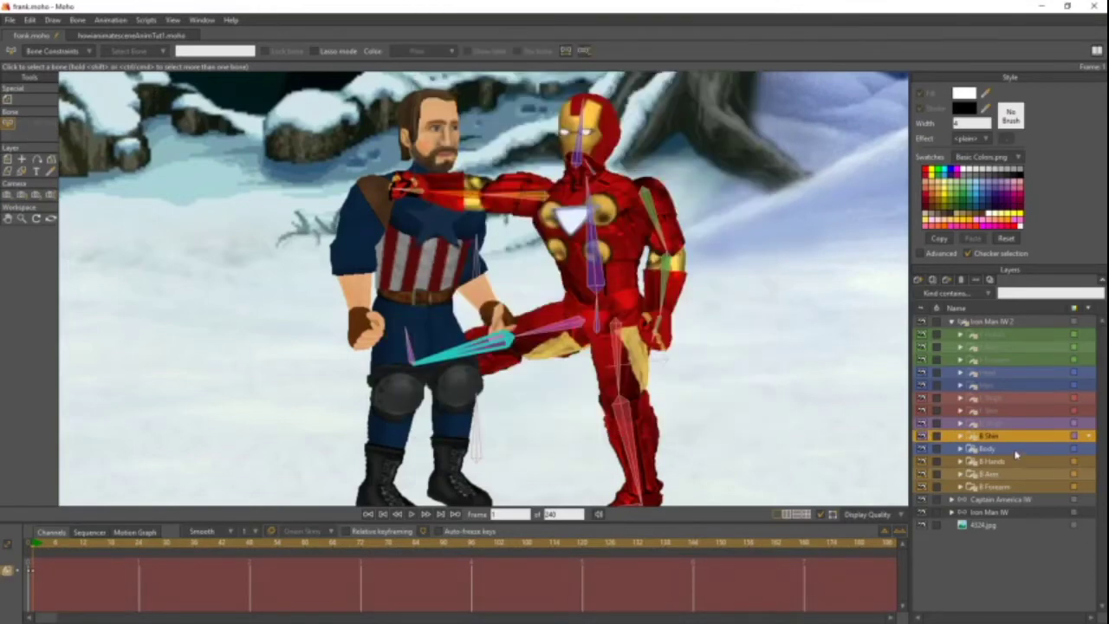
{"action": "double_click", "coordinate": [1014, 451]}
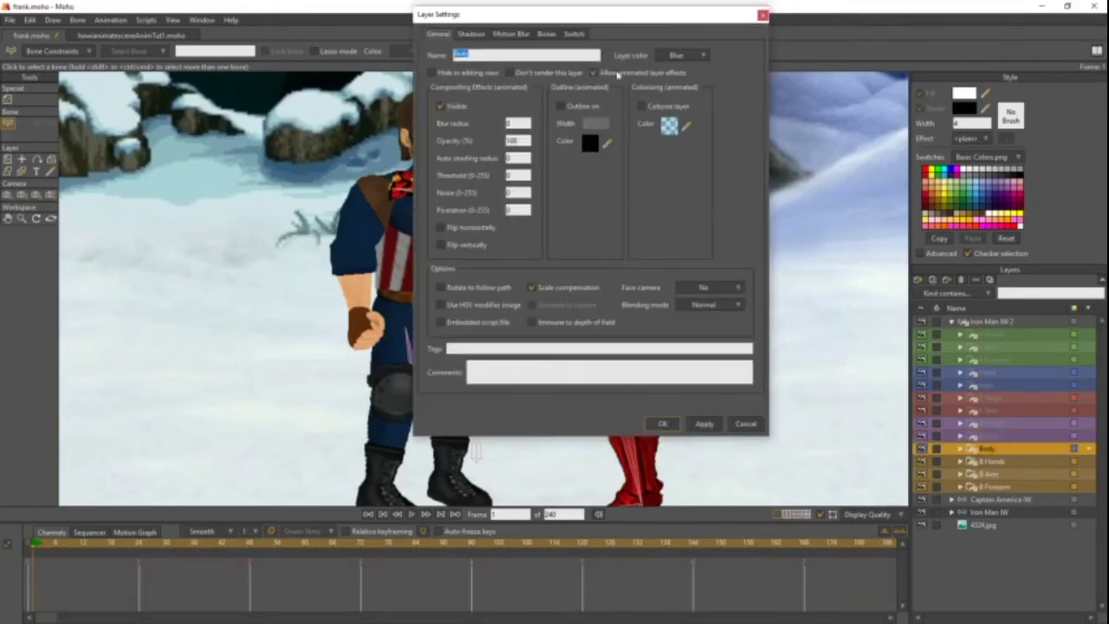
{"action": "left_click", "coordinate": [662, 424]}
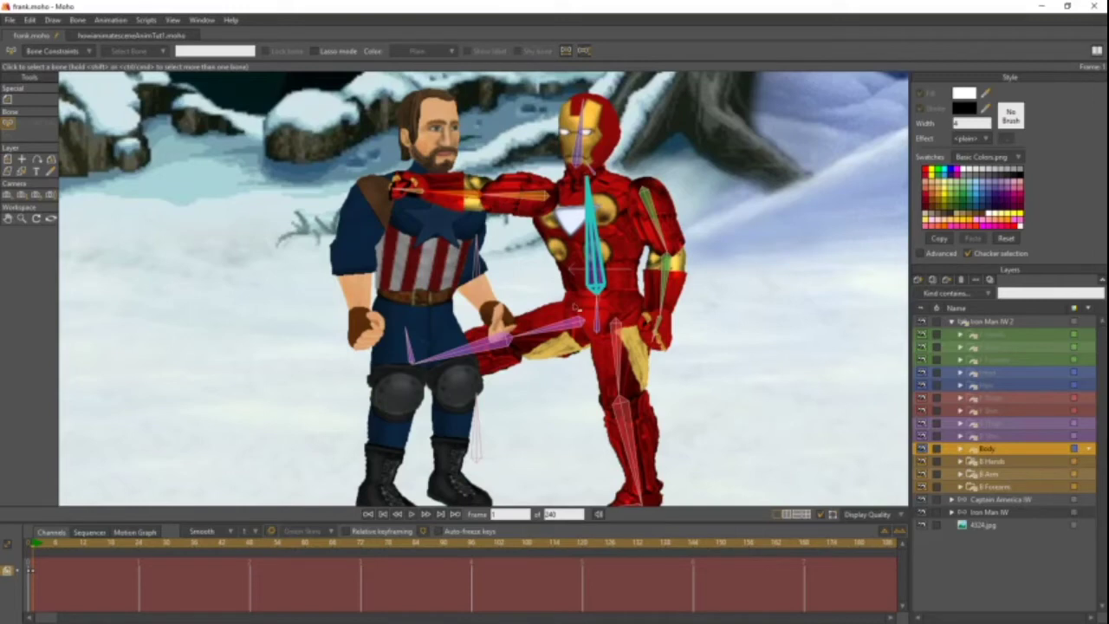
- Repose the raised leg and outstretched arm in the original Iron Man IW layer, bringing the hand back to Captain America's shoulder
{"action": "left_click", "coordinate": [1002, 513]}
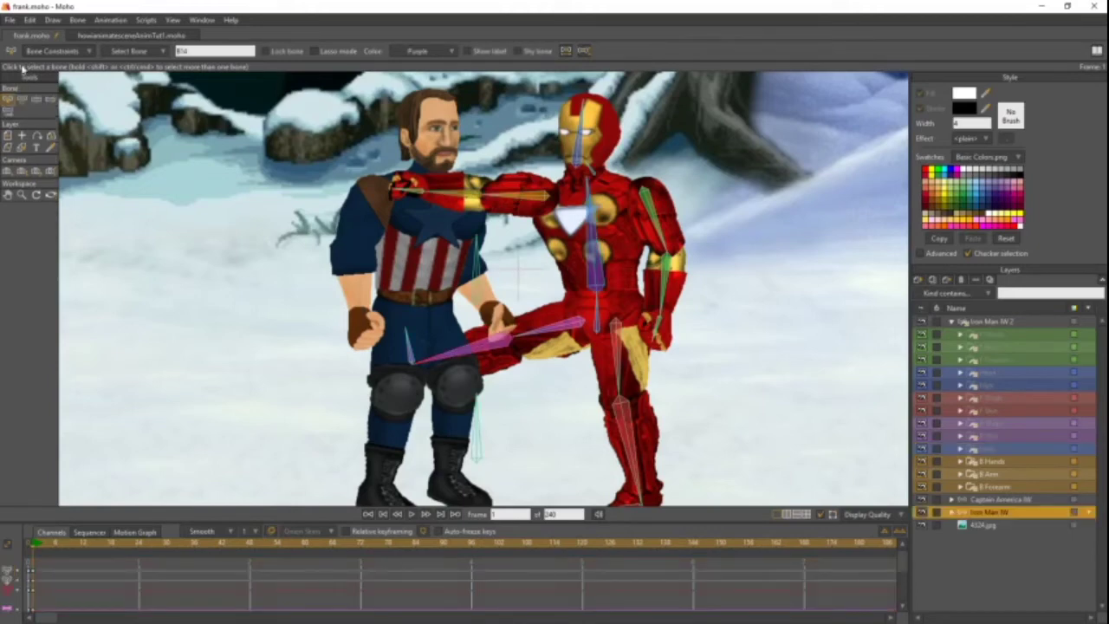
{"action": "left_click", "coordinate": [37, 100]}
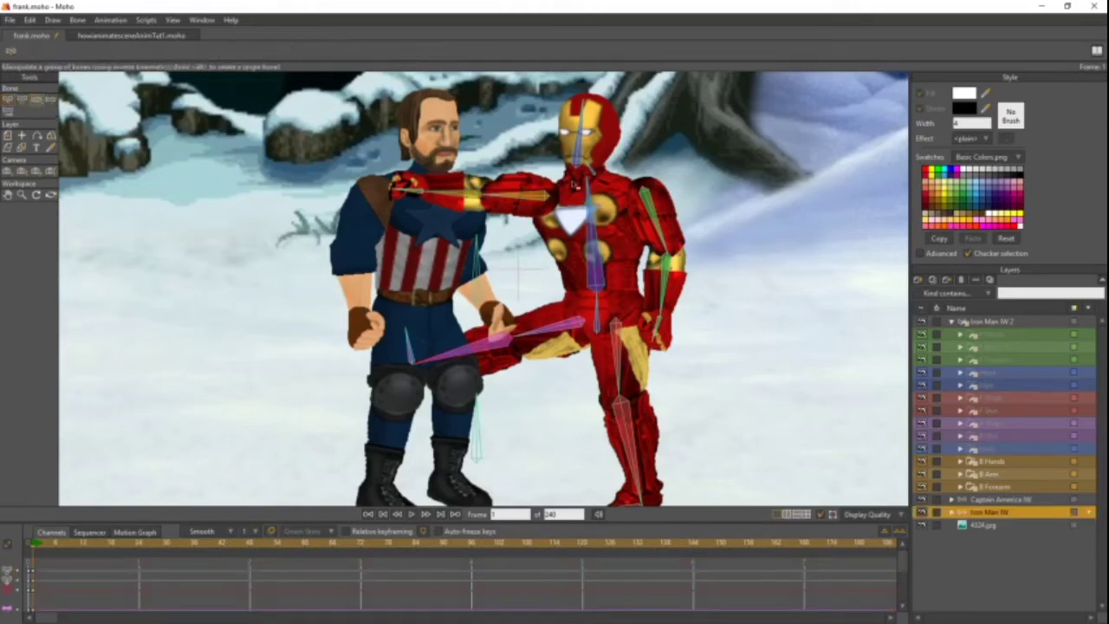
{"action": "left_click_drag", "start_coordinate": [407, 184], "coordinate": [411, 205]}
{"action": "left_click_drag", "start_coordinate": [480, 356], "coordinate": [439, 194]}
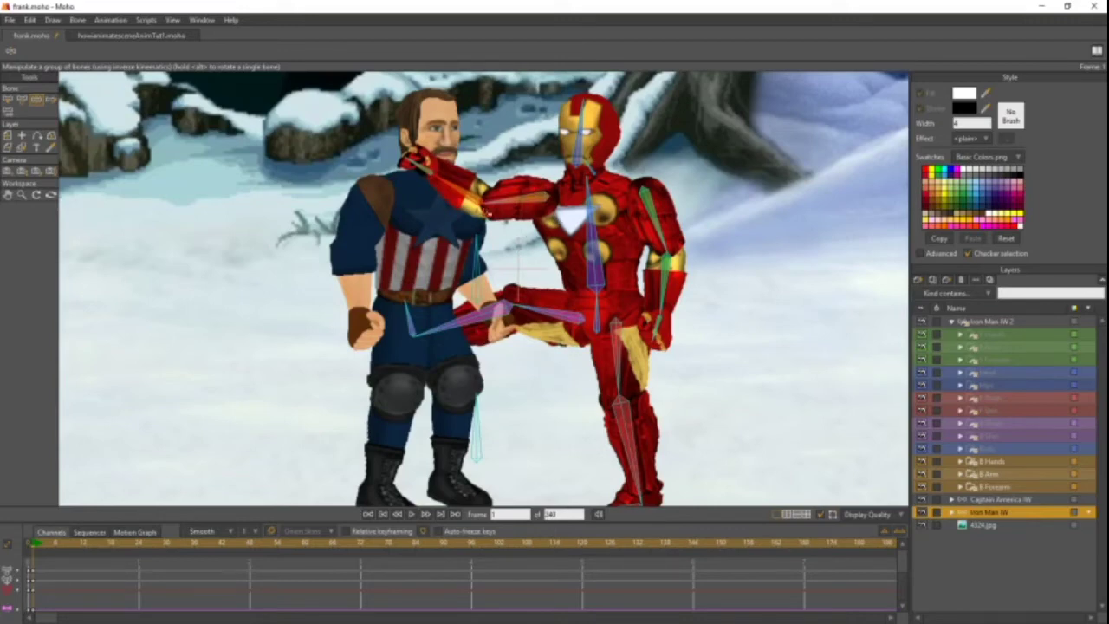
{"action": "left_click_drag", "start_coordinate": [458, 187], "coordinate": [430, 216]}
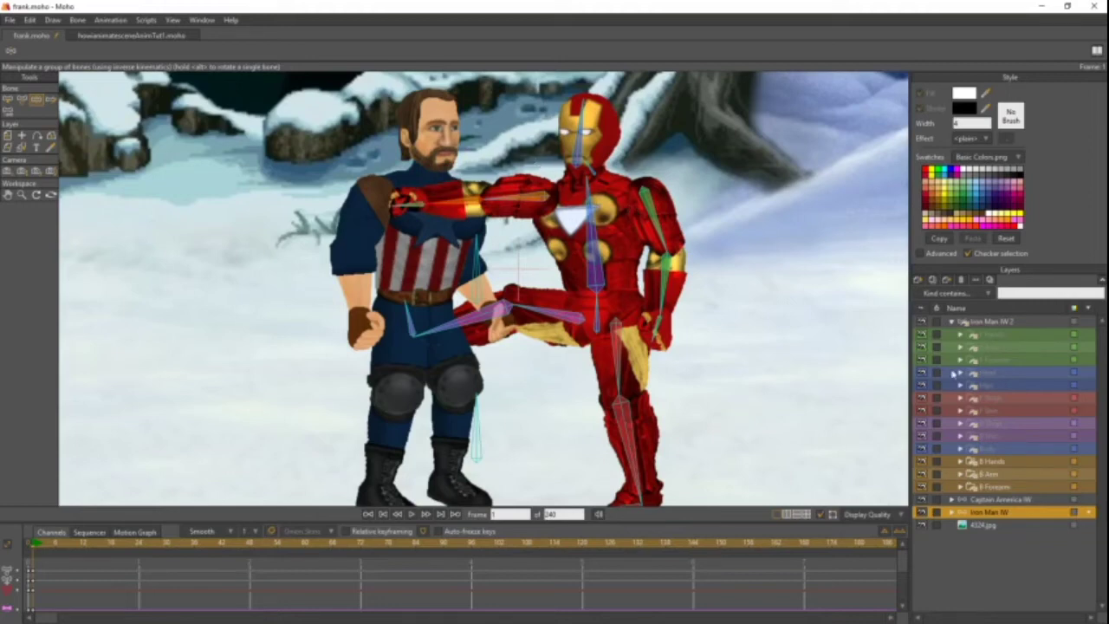
- Allow animated layer effects on the B Arm sublayer of Iron Man IW 2 and make it invisible
{"action": "left_click", "coordinate": [1008, 474]}
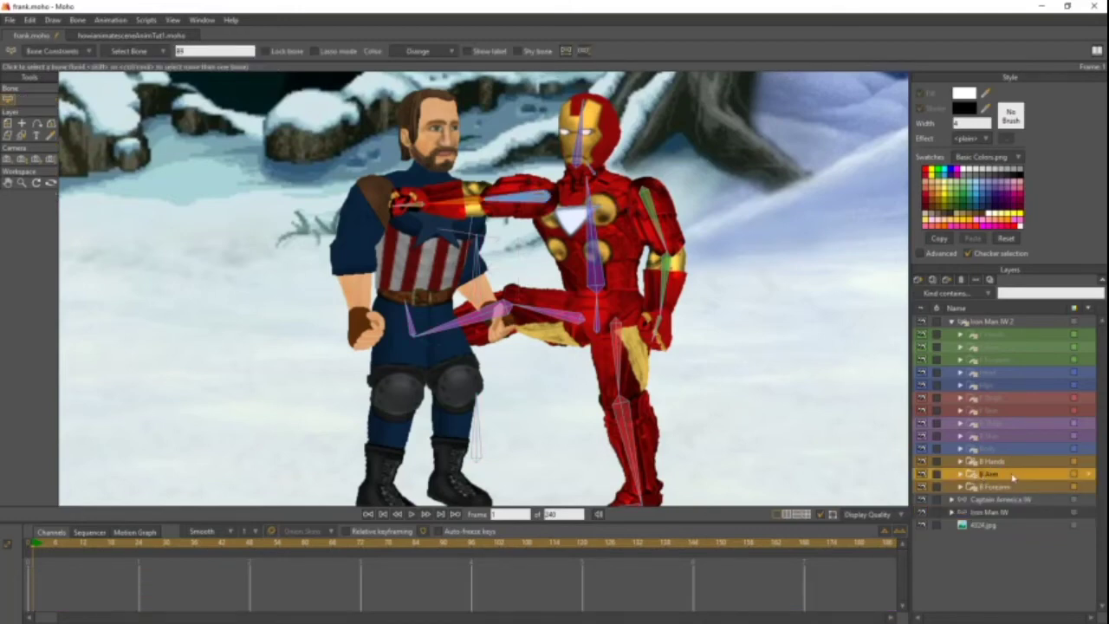
{"action": "double_click", "coordinate": [1012, 476]}
{"action": "left_click", "coordinate": [595, 72]}
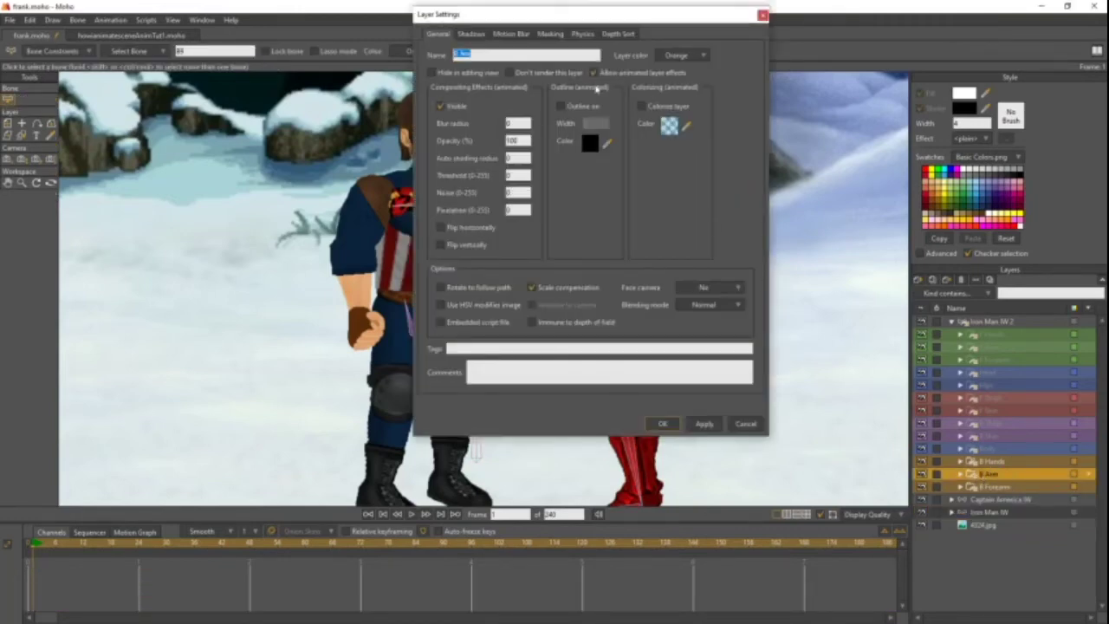
{"action": "left_click", "coordinate": [663, 423]}
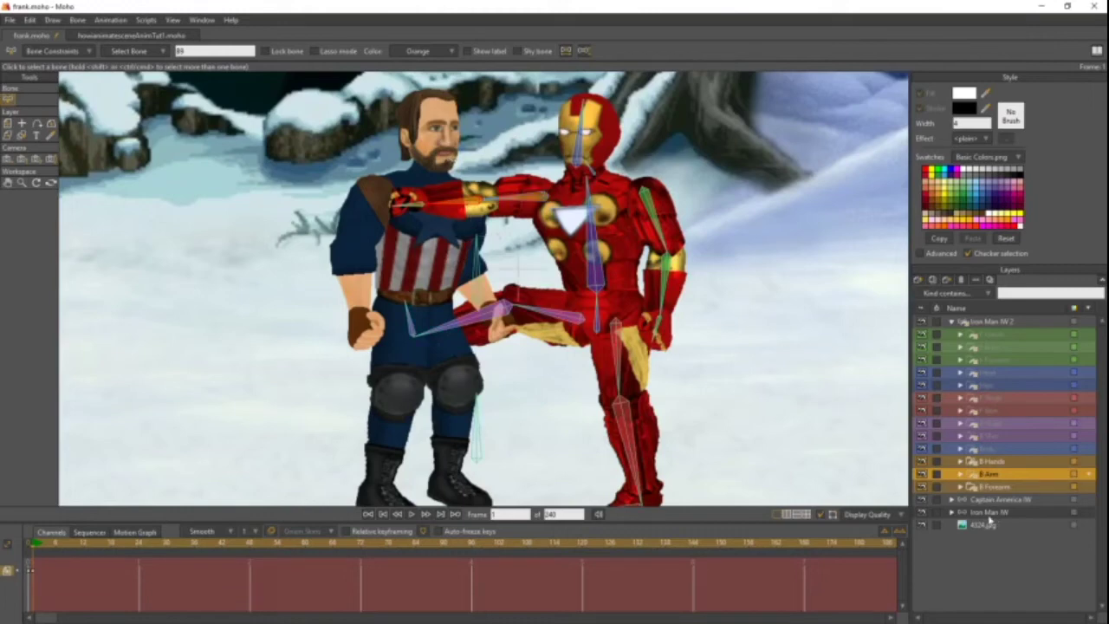
- Adjust the grabbing arm and straighten the raised leg at Captain America's waist height in the original Iron Man IW layer
{"action": "left_click", "coordinate": [989, 513]}
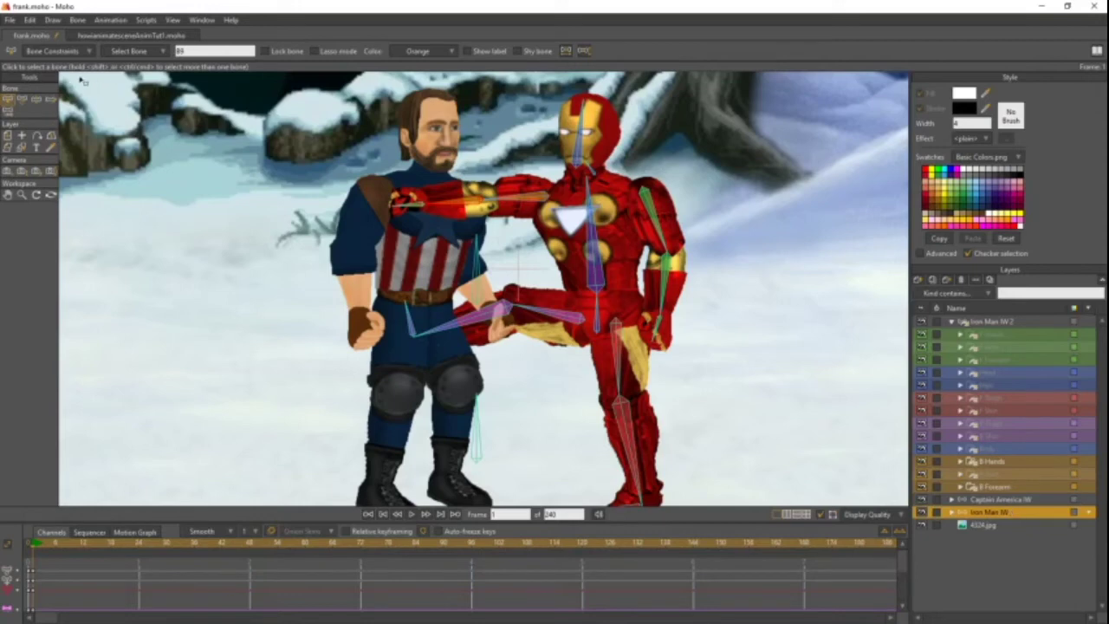
{"action": "left_click", "coordinate": [37, 100]}
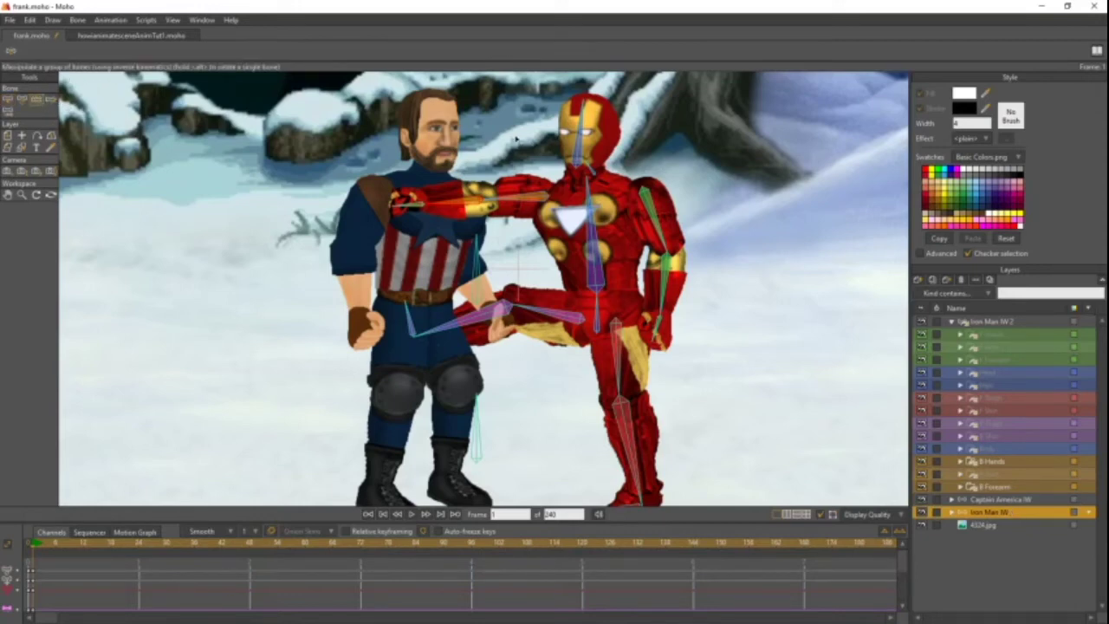
{"action": "left_click_drag", "start_coordinate": [407, 200], "coordinate": [351, 216]}
{"action": "left_click_drag", "start_coordinate": [463, 300], "coordinate": [371, 293]}
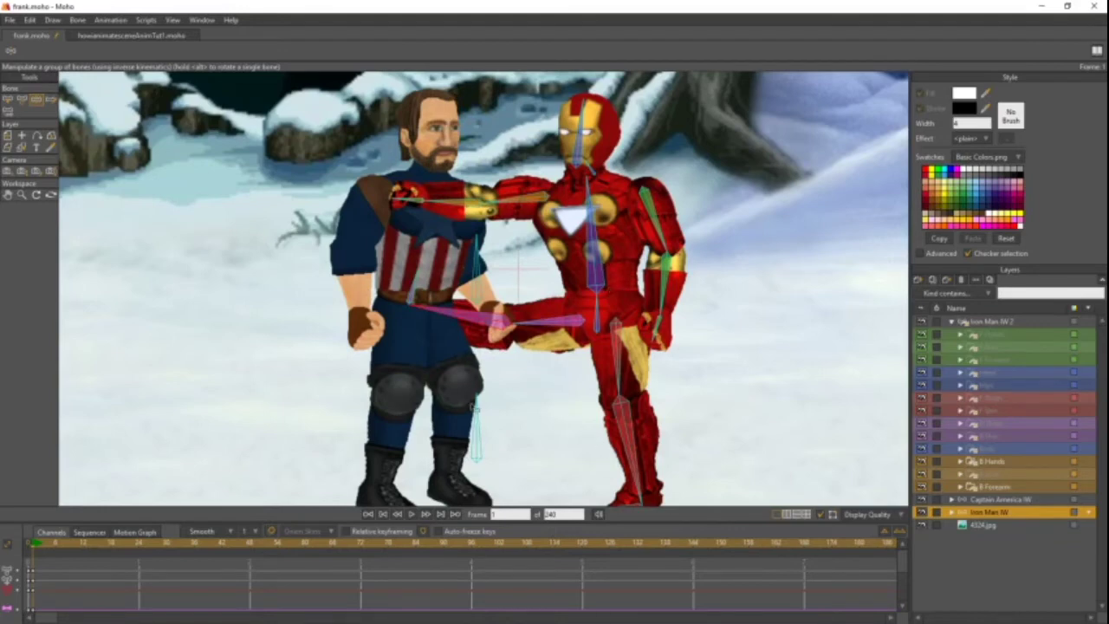
- At frame 18, lower the raised leg in the original Iron Man IW layer toward Captain America's knee
{"action": "scroll", "coordinate": [476, 409], "scroll_direction": "down", "scroll_amount": 2}
{"action": "mouse_move", "coordinate": [607, 475]}
{"action": "left_mouse_down"}
{"action": "mouse_move", "coordinate": [463, 461]}
{"action": "mouse_move", "coordinate": [552, 473]}
{"action": "mouse_move", "coordinate": [508, 477]}
{"action": "mouse_move", "coordinate": [470, 463]}
{"action": "mouse_move", "coordinate": [606, 470]}
{"action": "mouse_move", "coordinate": [597, 443]}
{"action": "mouse_move", "coordinate": [639, 463]}
{"action": "mouse_move", "coordinate": [634, 474]}
{"action": "mouse_move", "coordinate": [607, 473]}
{"action": "left_mouse_up"}
{"action": "left_click", "coordinate": [467, 282]}
{"action": "left_click_drag", "start_coordinate": [467, 285], "coordinate": [467, 291]}
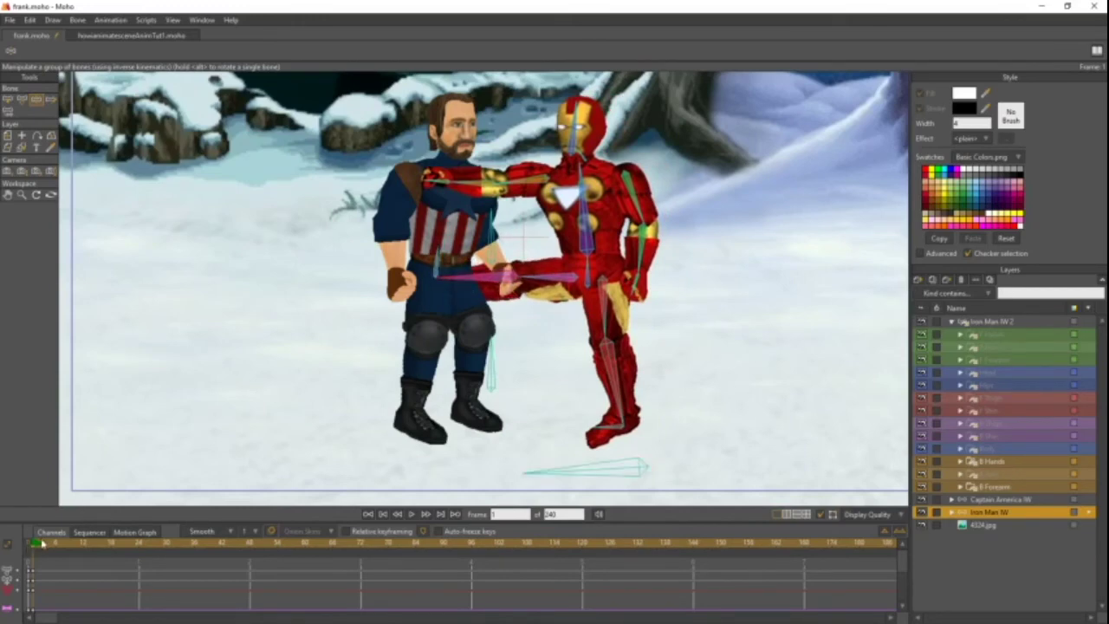
{"action": "left_click_drag", "start_coordinate": [41, 543], "coordinate": [106, 547]}
{"action": "mouse_move", "coordinate": [469, 278]}
{"action": "left_mouse_down"}
{"action": "mouse_move", "coordinate": [479, 323]}
{"action": "mouse_move", "coordinate": [482, 289]}
{"action": "left_mouse_up"}
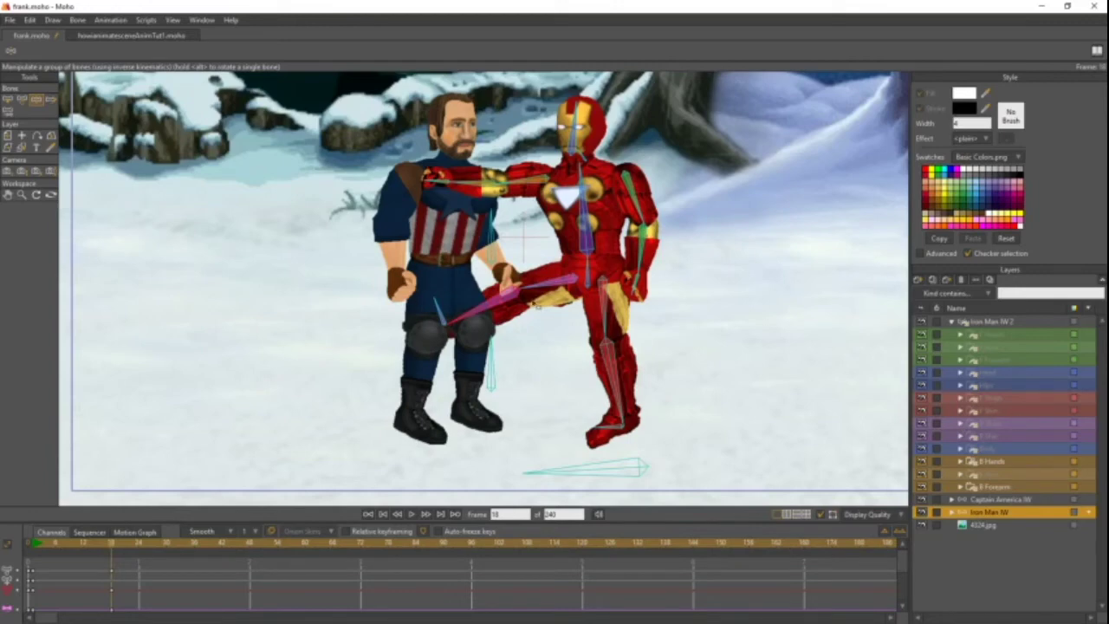
- Make the B Thigh and B Shin sublayers of Iron Man IW 2 visible at frame 18
{"action": "double_click", "coordinate": [999, 425]}
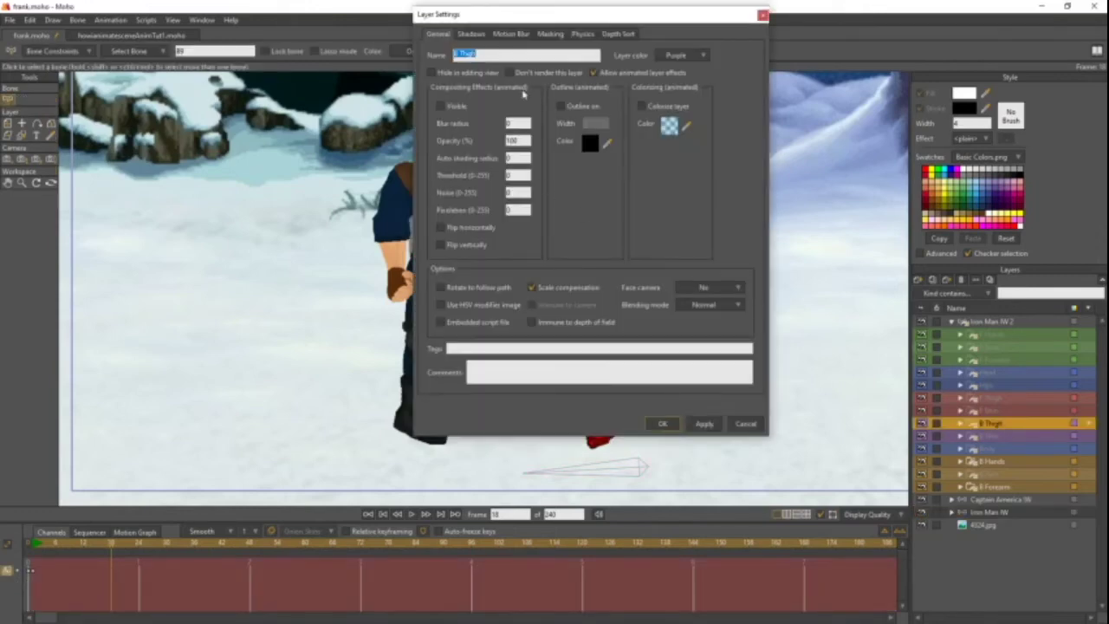
{"action": "left_click", "coordinate": [464, 108]}
{"action": "left_click", "coordinate": [661, 423]}
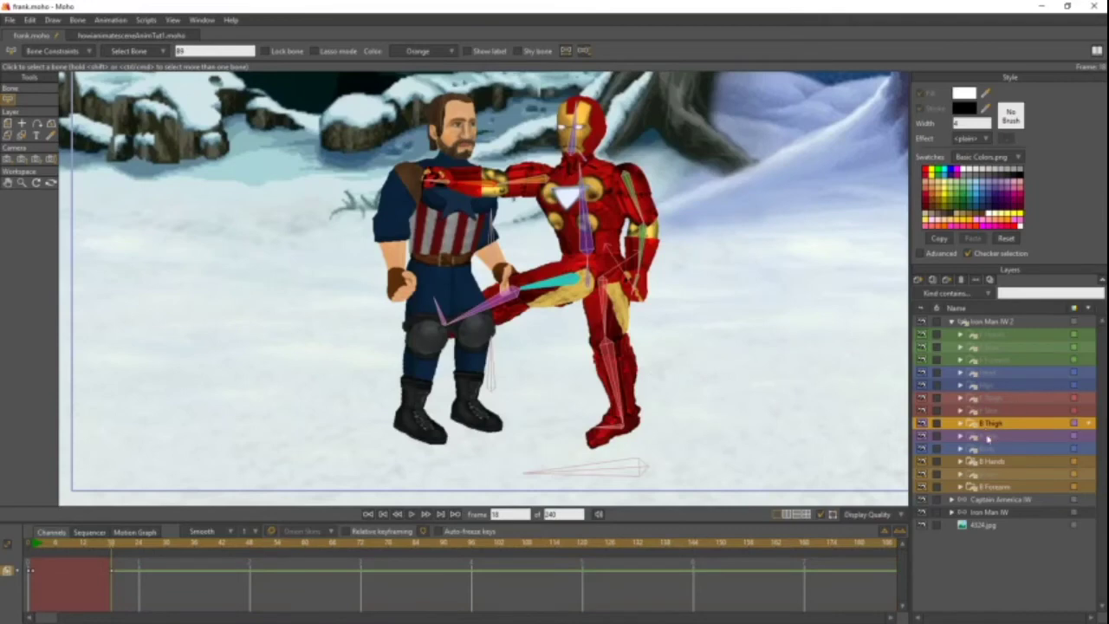
{"action": "double_click", "coordinate": [988, 436]}
{"action": "left_click", "coordinate": [463, 108]}
{"action": "left_click", "coordinate": [661, 424]}
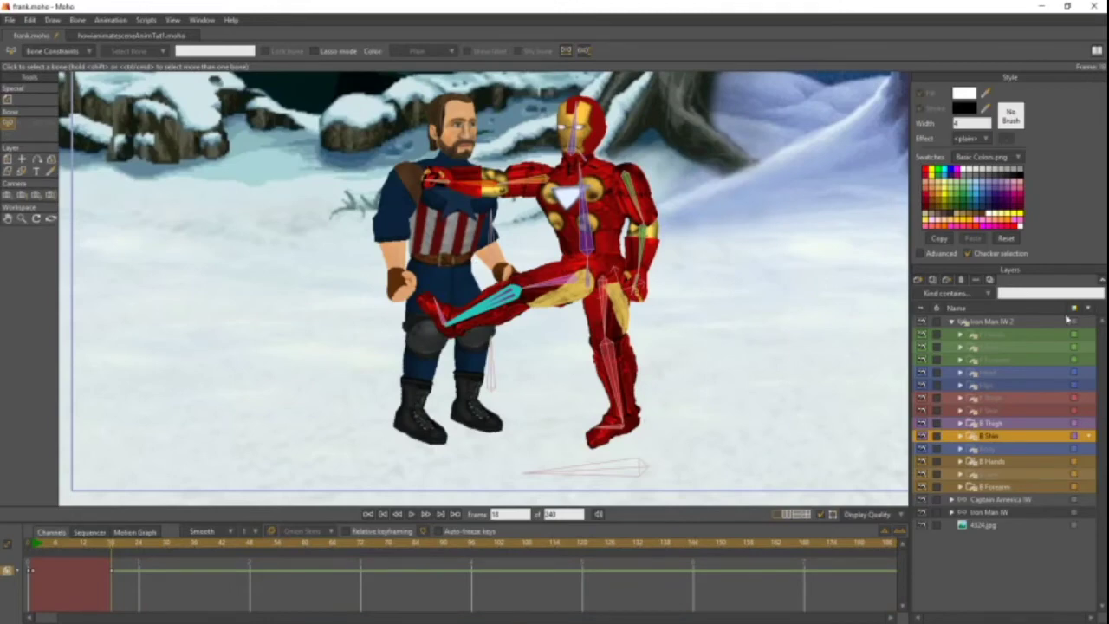
- Make the Hips sublayer of Iron Man IW 2 visible at frame 18 and check the change around that frame
{"action": "double_click", "coordinate": [1001, 450]}
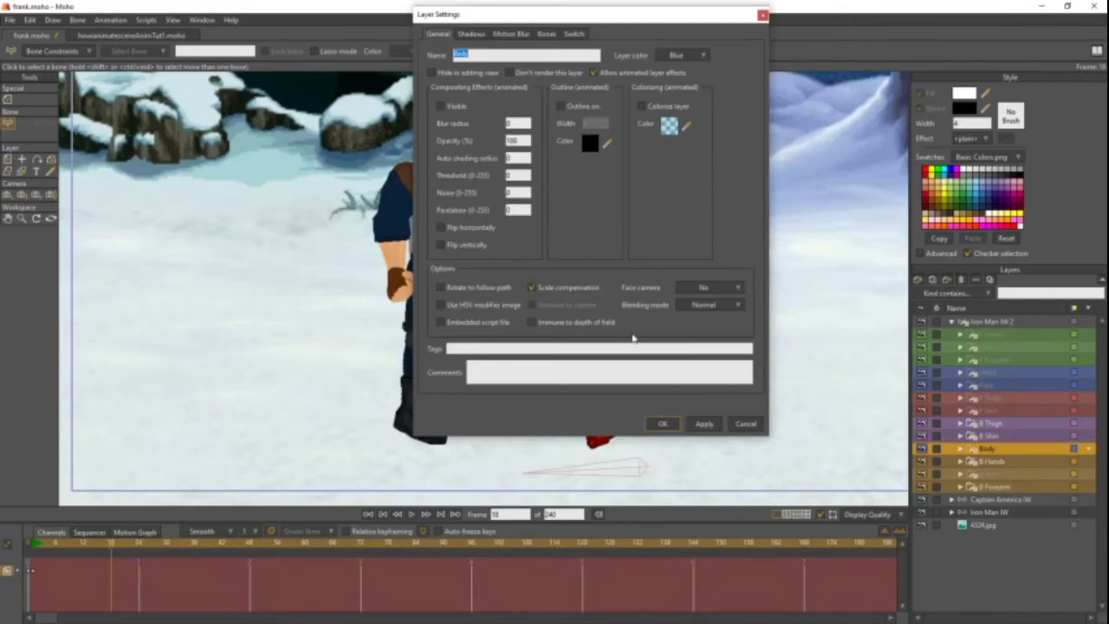
{"action": "left_click", "coordinate": [762, 14]}
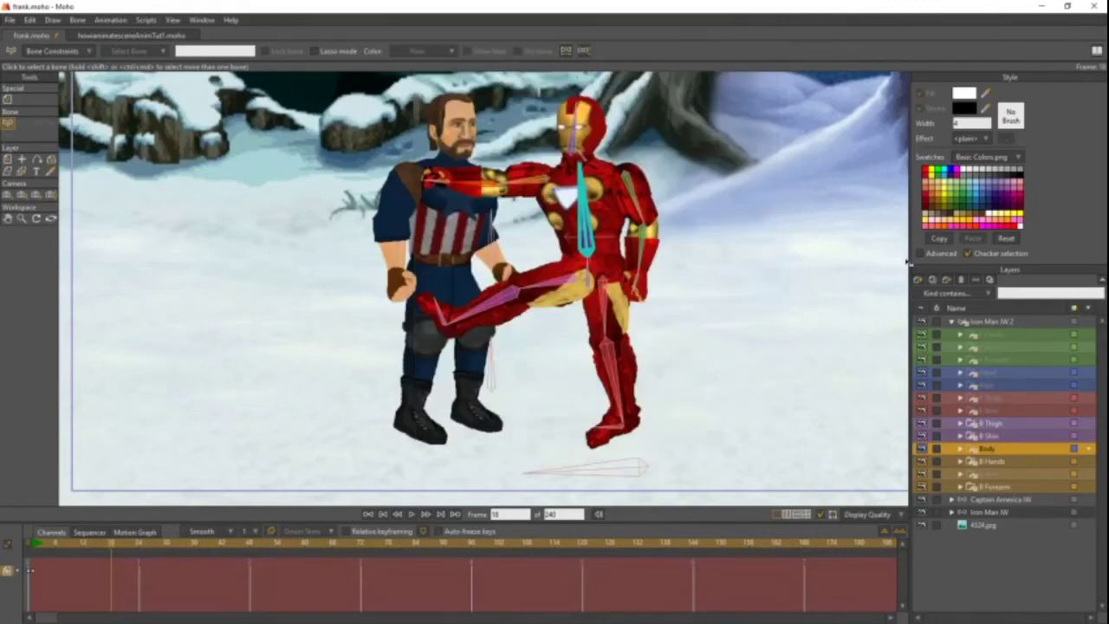
{"action": "double_click", "coordinate": [994, 384]}
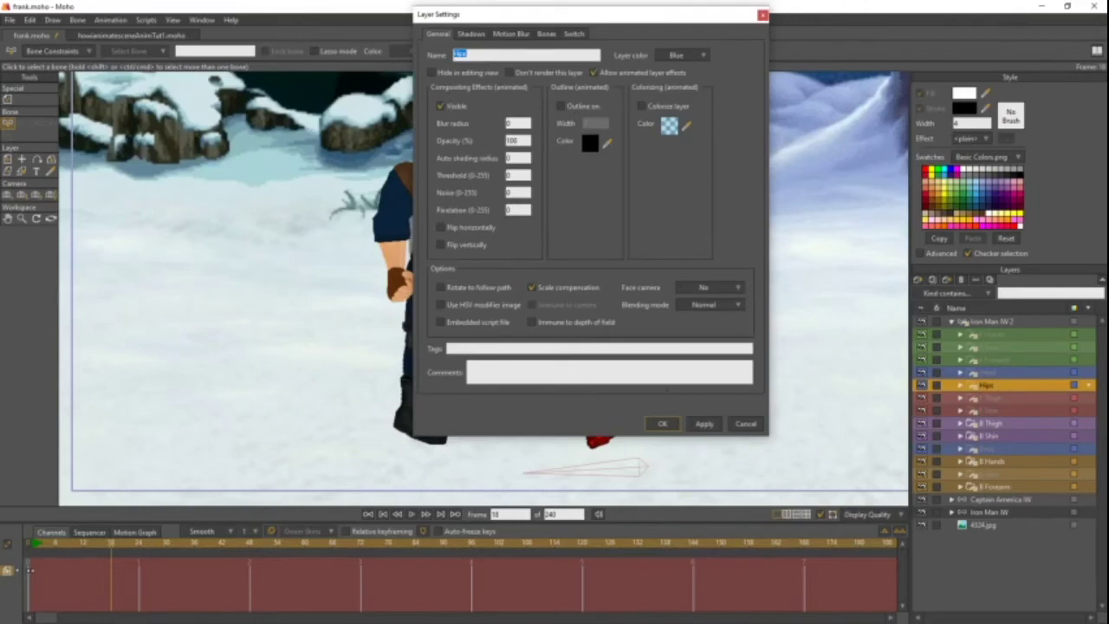
{"action": "left_click", "coordinate": [663, 424]}
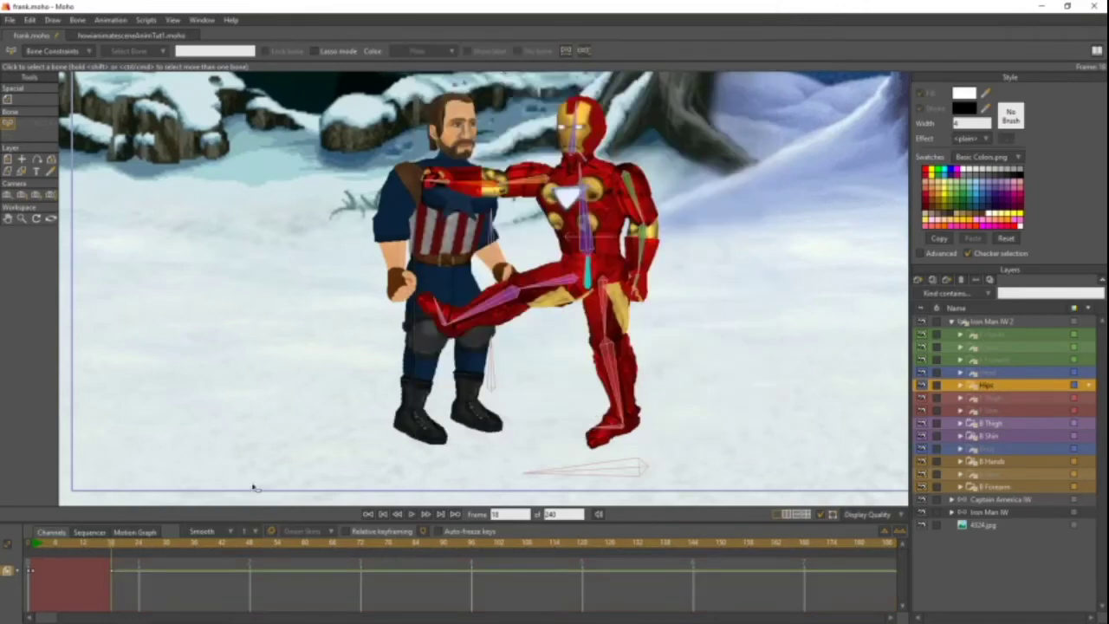
{"action": "left_click", "coordinate": [97, 542]}
{"action": "left_click_drag", "start_coordinate": [97, 543], "coordinate": [139, 580]}
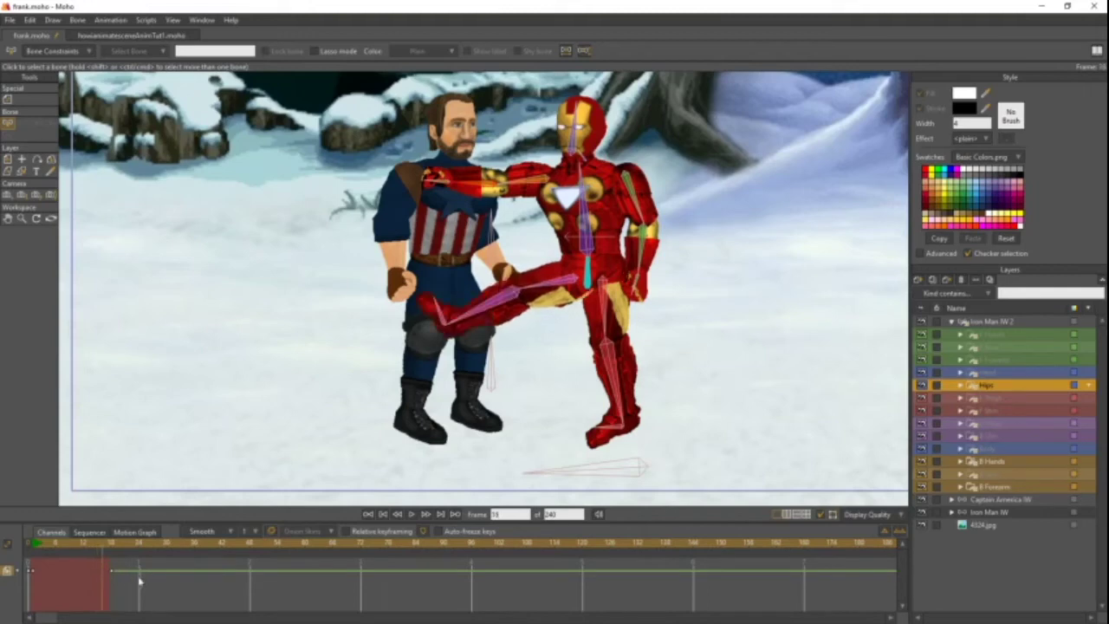
{"action": "left_click_drag", "start_coordinate": [139, 579], "coordinate": [111, 578]}
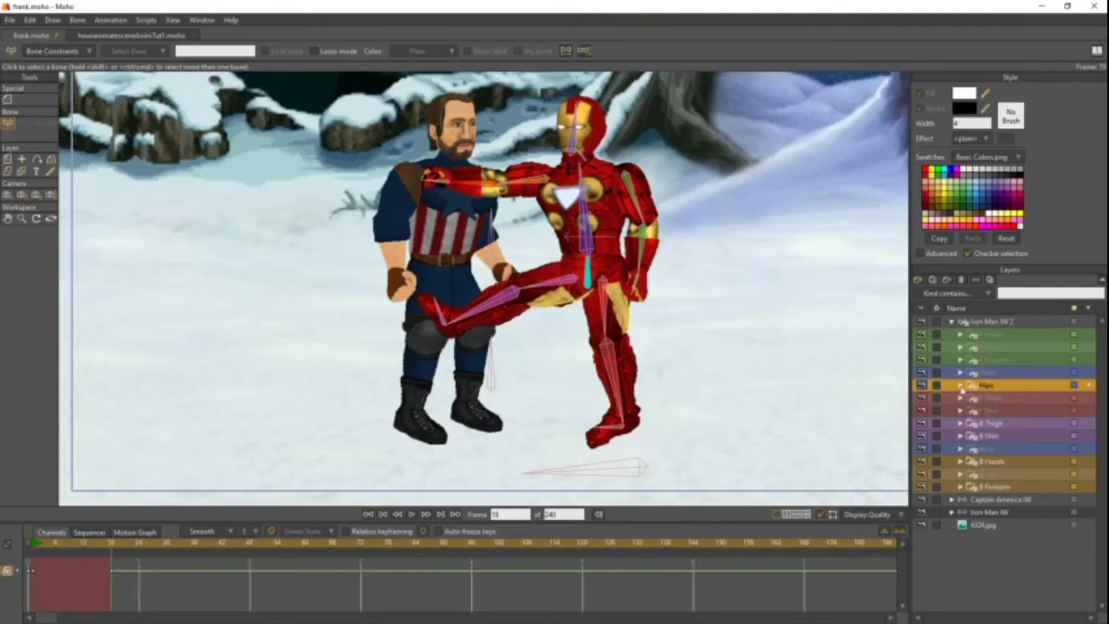
{"action": "left_click", "coordinate": [998, 372]}
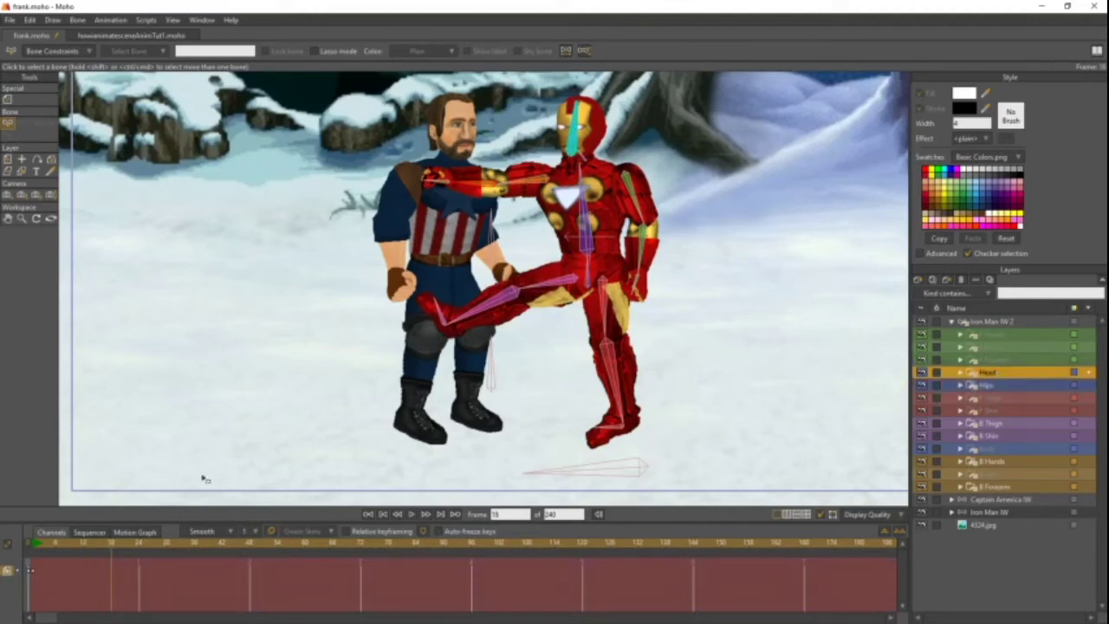
- At frame 30, raise the grabbing arm to Captain America's face in the original Iron Man IW layer
{"action": "left_click_drag", "start_coordinate": [108, 542], "coordinate": [163, 543]}
{"action": "left_click", "coordinate": [165, 544]}
{"action": "left_click", "coordinate": [988, 513]}
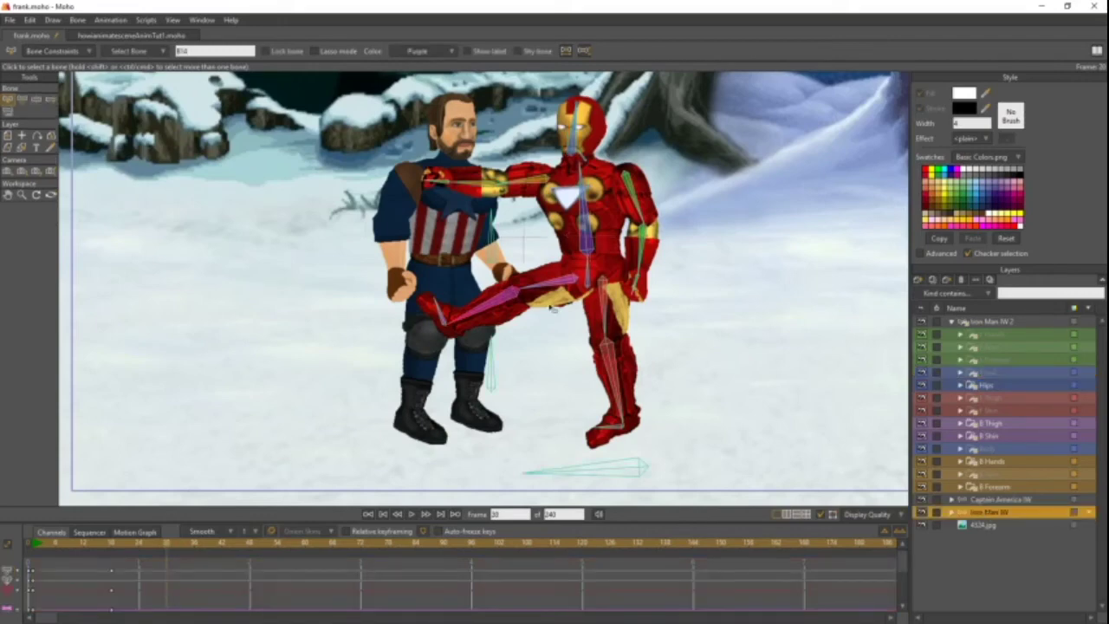
{"action": "left_click", "coordinate": [36, 101]}
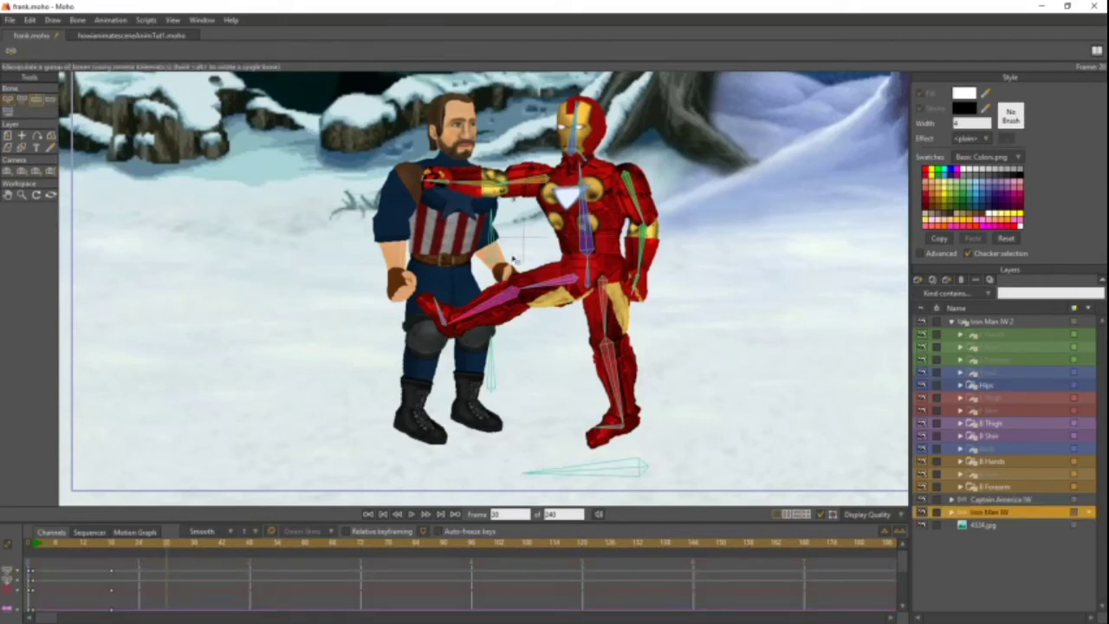
{"action": "left_click_drag", "start_coordinate": [465, 190], "coordinate": [449, 114]}
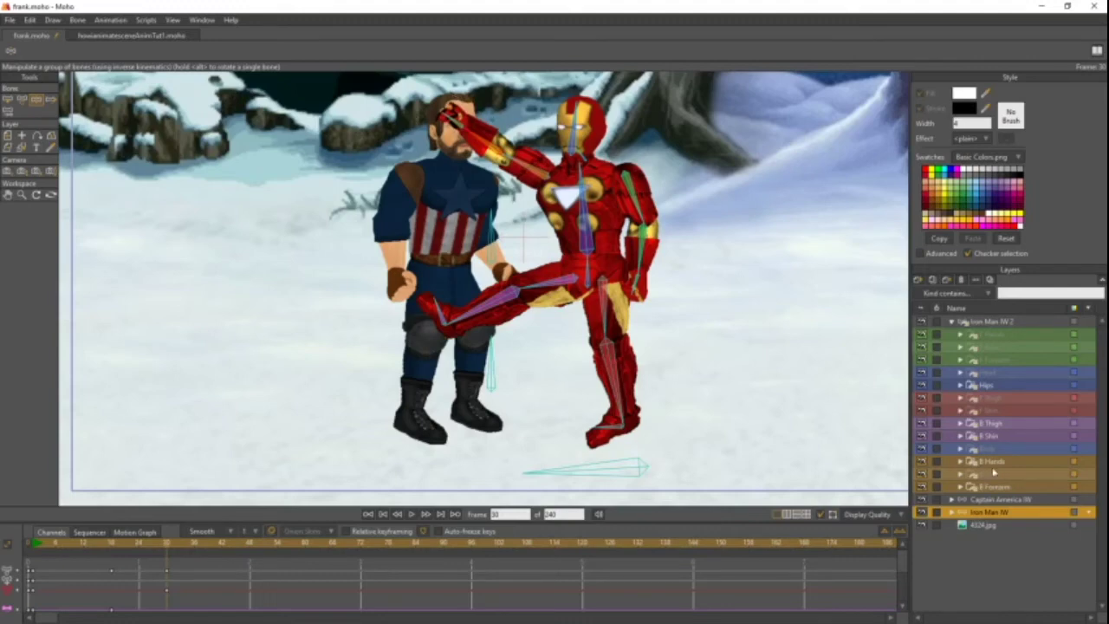
- Make the B Hands and B Forearm sublayers of Iron Man IW 2 invisible at frame 30
{"action": "left_click", "coordinate": [996, 422]}
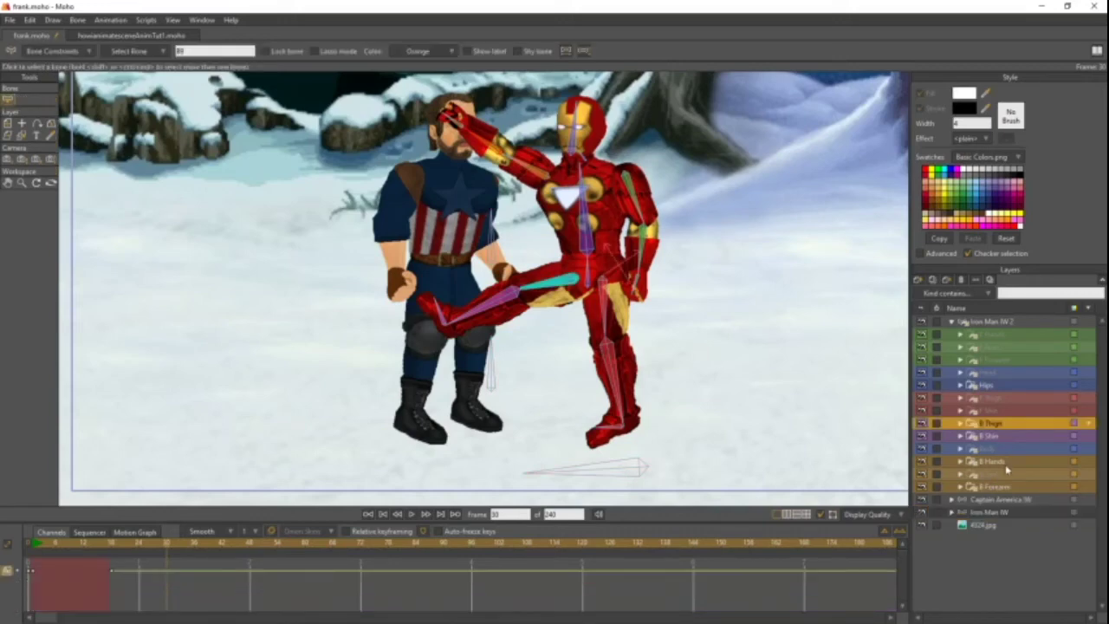
{"action": "double_click", "coordinate": [997, 461]}
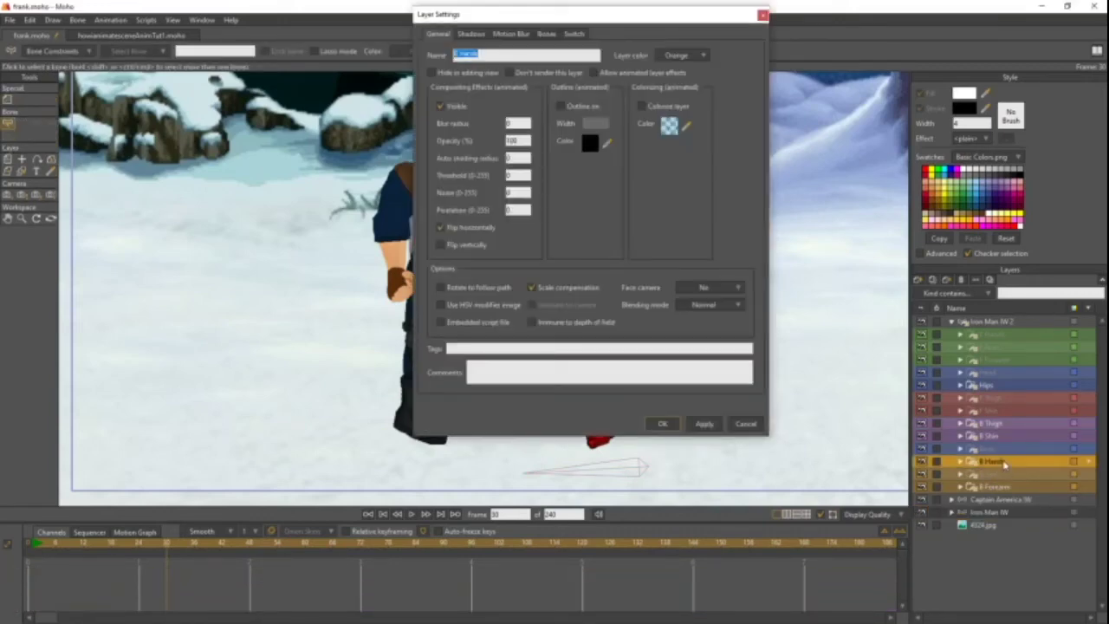
{"action": "left_click", "coordinate": [440, 105]}
{"action": "left_click", "coordinate": [662, 424]}
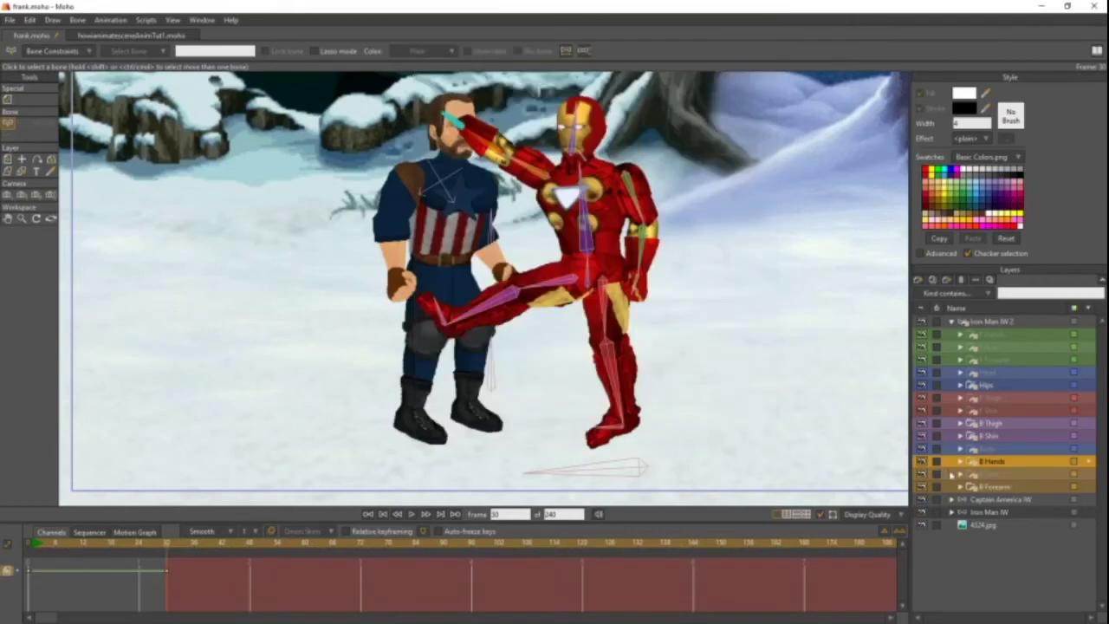
{"action": "double_click", "coordinate": [992, 487]}
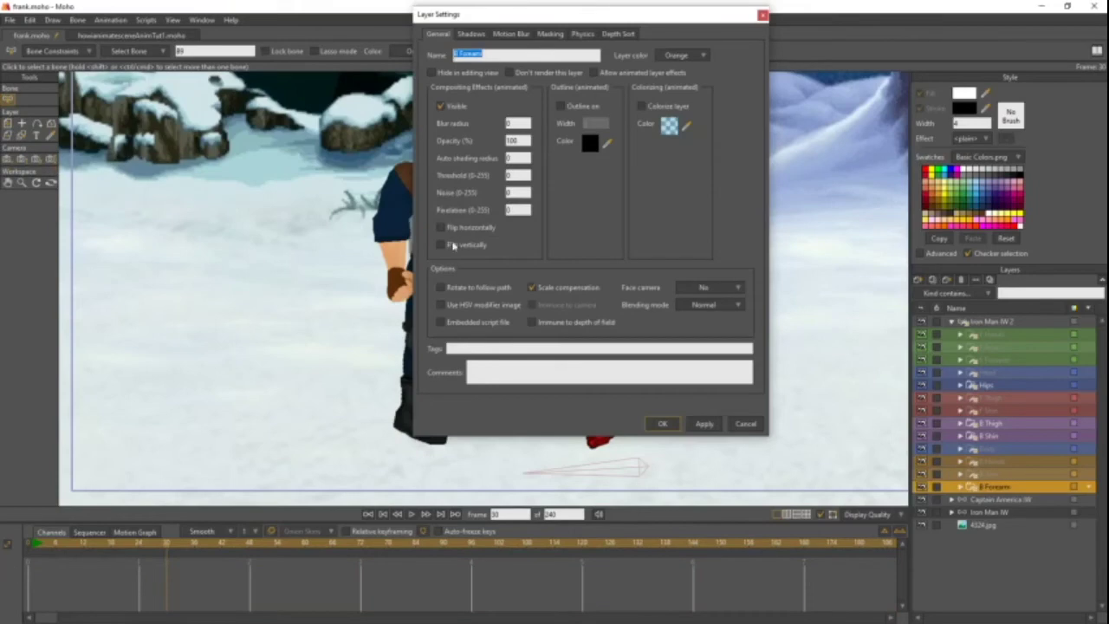
{"action": "left_click", "coordinate": [454, 107]}
{"action": "left_click", "coordinate": [674, 423]}
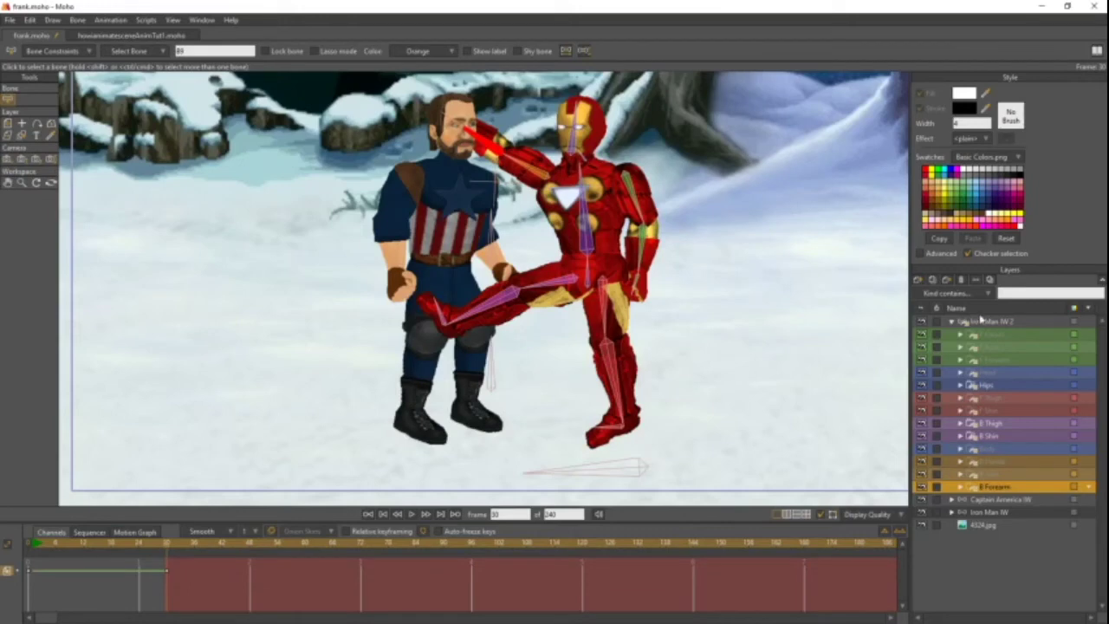
- At frame 30, lower the grabbing arm behind Captain America's chest in the original Iron Man IW layer and review the motion from frame 1
{"action": "left_click", "coordinate": [984, 321]}
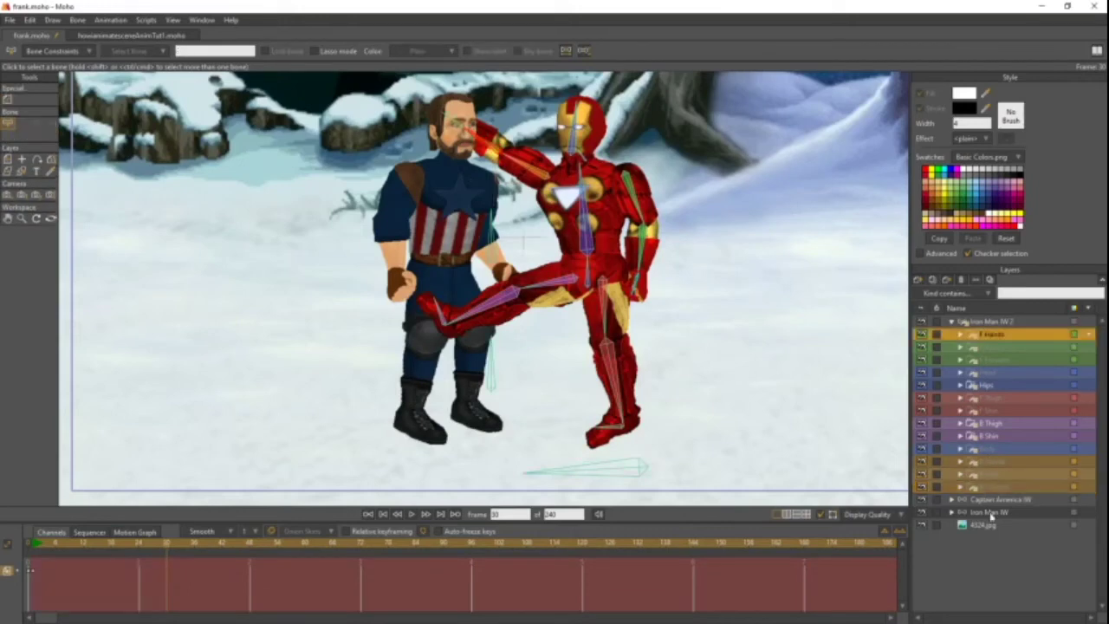
{"action": "left_click", "coordinate": [993, 513]}
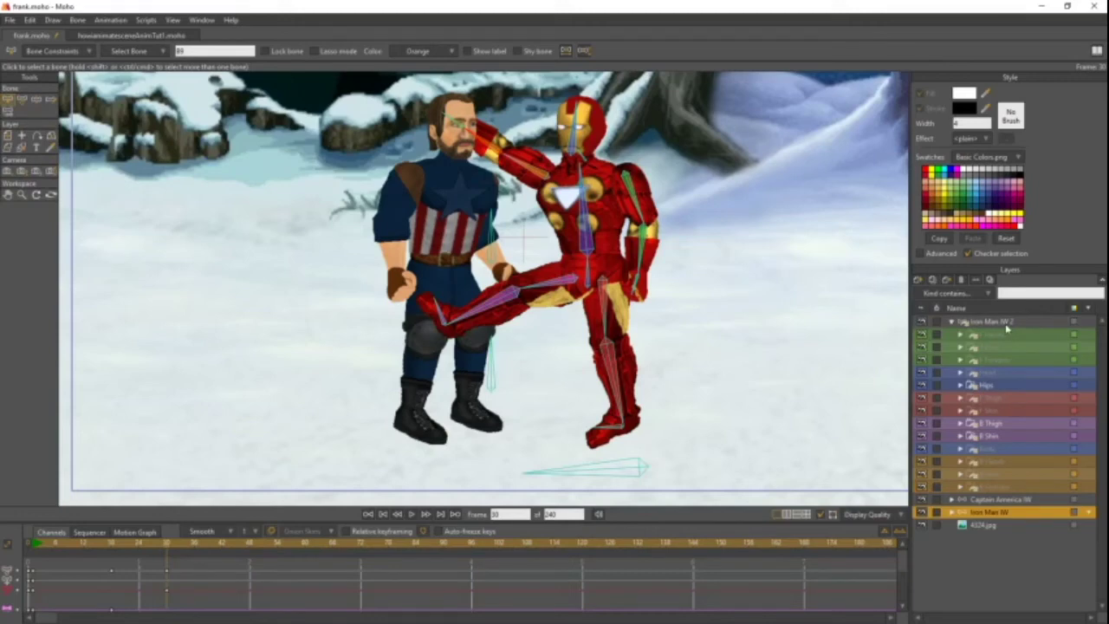
{"action": "left_click", "coordinate": [51, 100]}
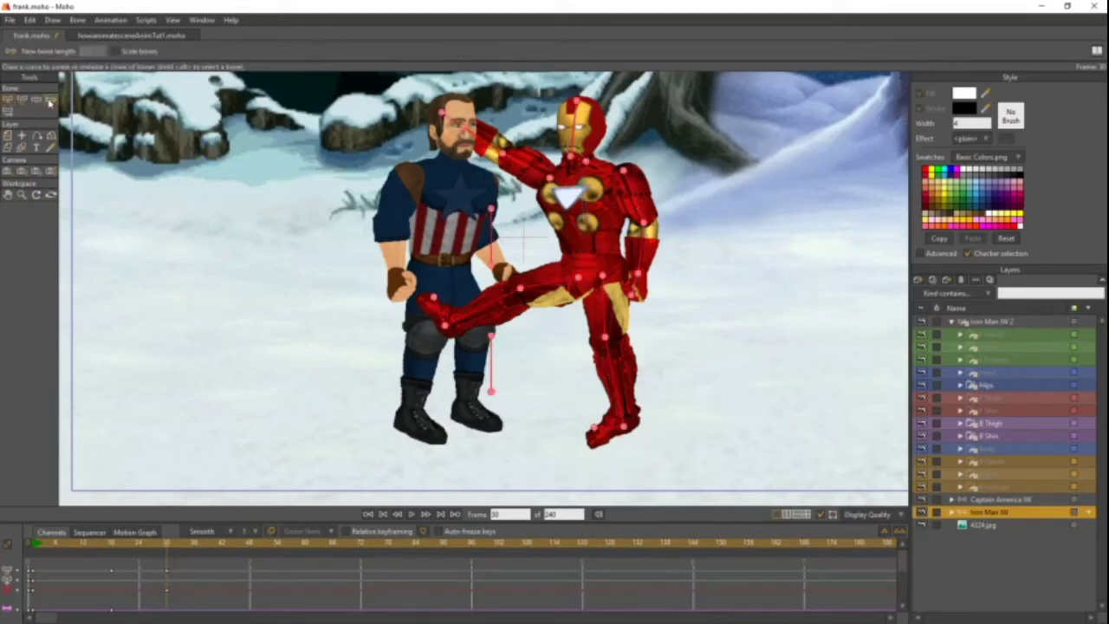
{"action": "left_click", "coordinate": [36, 100]}
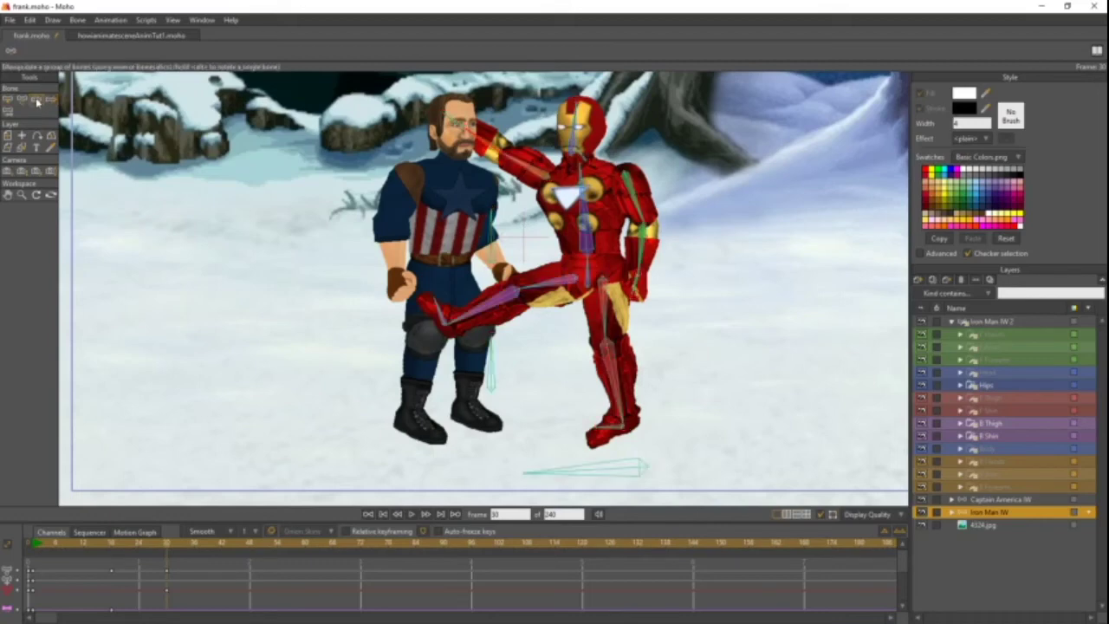
{"action": "left_click_drag", "start_coordinate": [482, 137], "coordinate": [496, 168]}
{"action": "left_click_drag", "start_coordinate": [167, 545], "coordinate": [15, 546]}
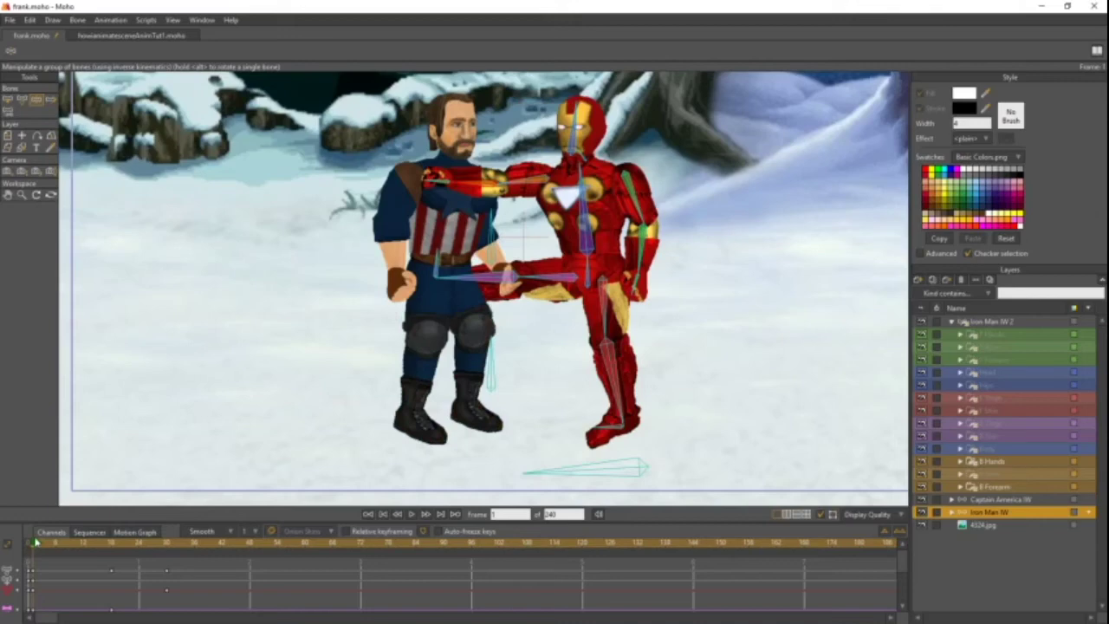
{"action": "left_click_drag", "start_coordinate": [36, 542], "coordinate": [158, 557]}
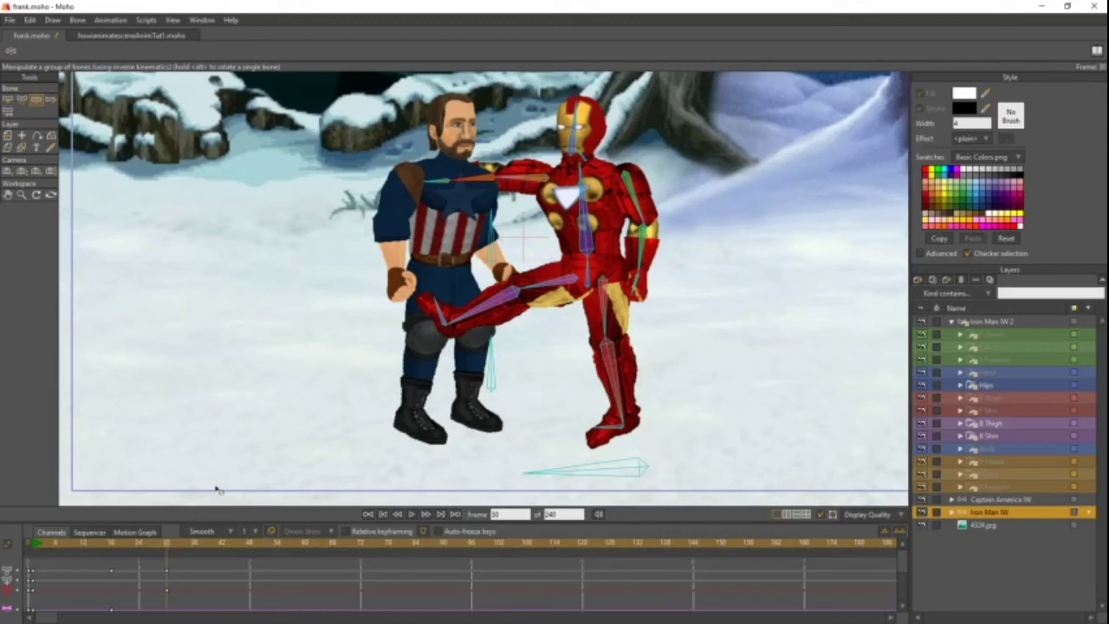
- Raise Iron Man's extended leg to Captain America's waist height at frame 30 in the original Iron Man IW layer
{"action": "left_click", "coordinate": [50, 99]}
{"action": "left_click", "coordinate": [41, 102]}
{"action": "left_click_drag", "start_coordinate": [504, 308], "coordinate": [411, 286]}
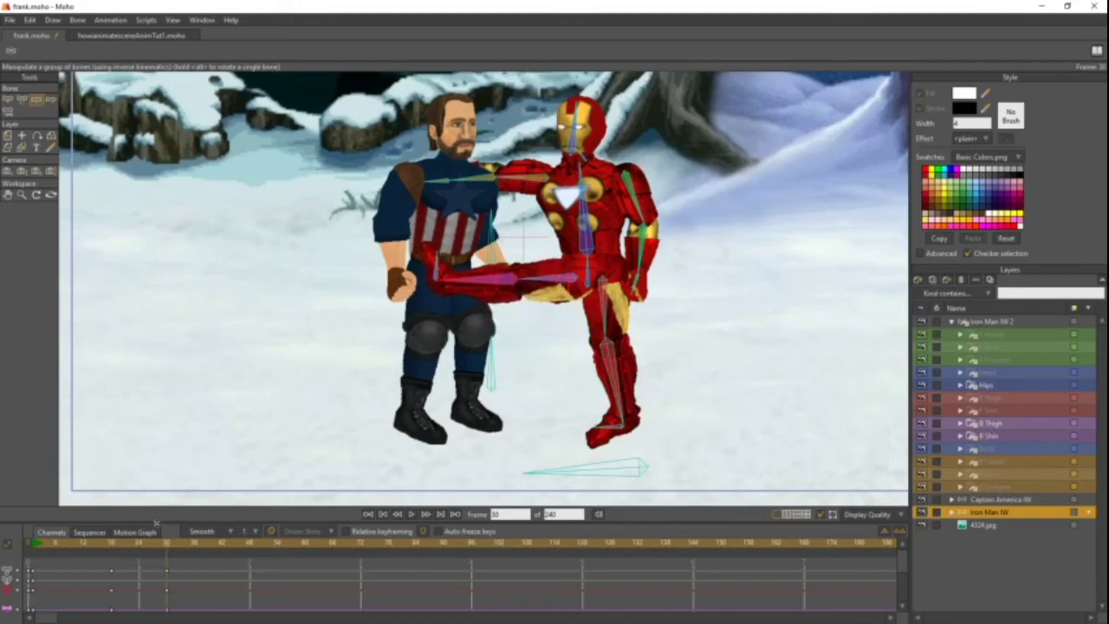
- At frame 36, bend Captain America's front arm across his waist toward Iron Man's raised leg in the Captain America IW layer
{"action": "left_click_drag", "start_coordinate": [200, 548], "coordinate": [194, 548]}
{"action": "left_click", "coordinate": [990, 501]}
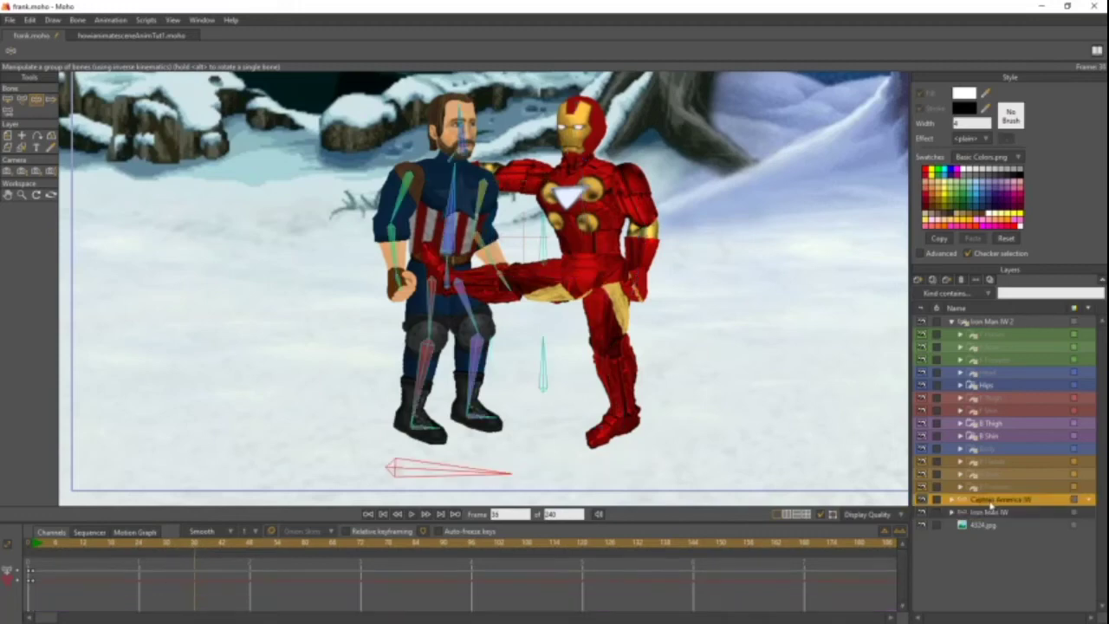
{"action": "left_click", "coordinate": [953, 322]}
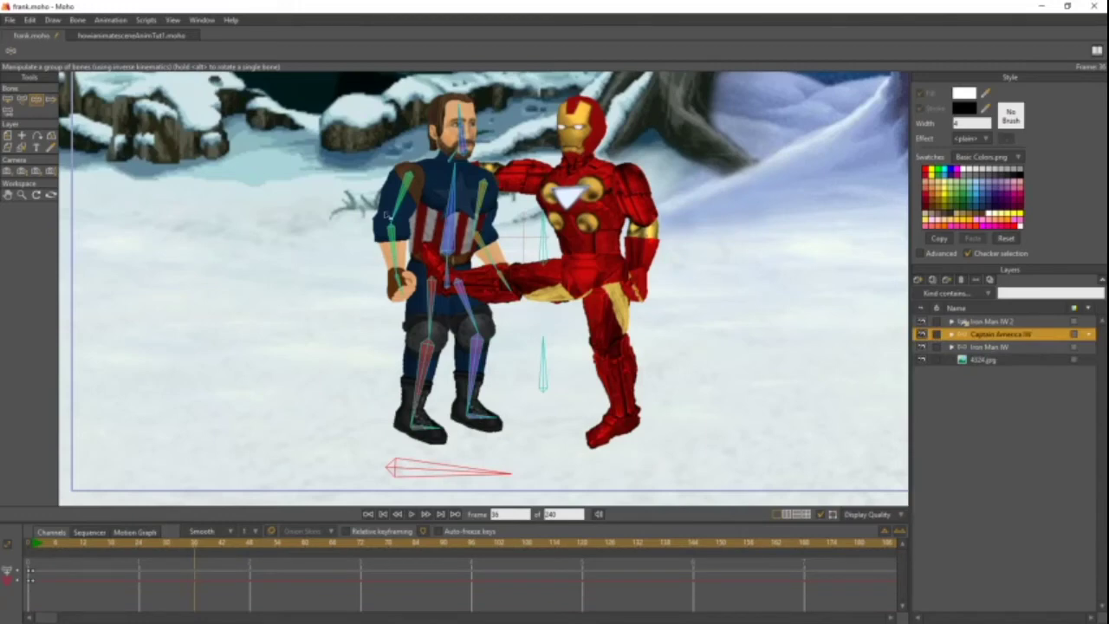
{"action": "left_click_drag", "start_coordinate": [389, 214], "coordinate": [413, 217]}
{"action": "left_click_drag", "start_coordinate": [423, 266], "coordinate": [452, 291]}
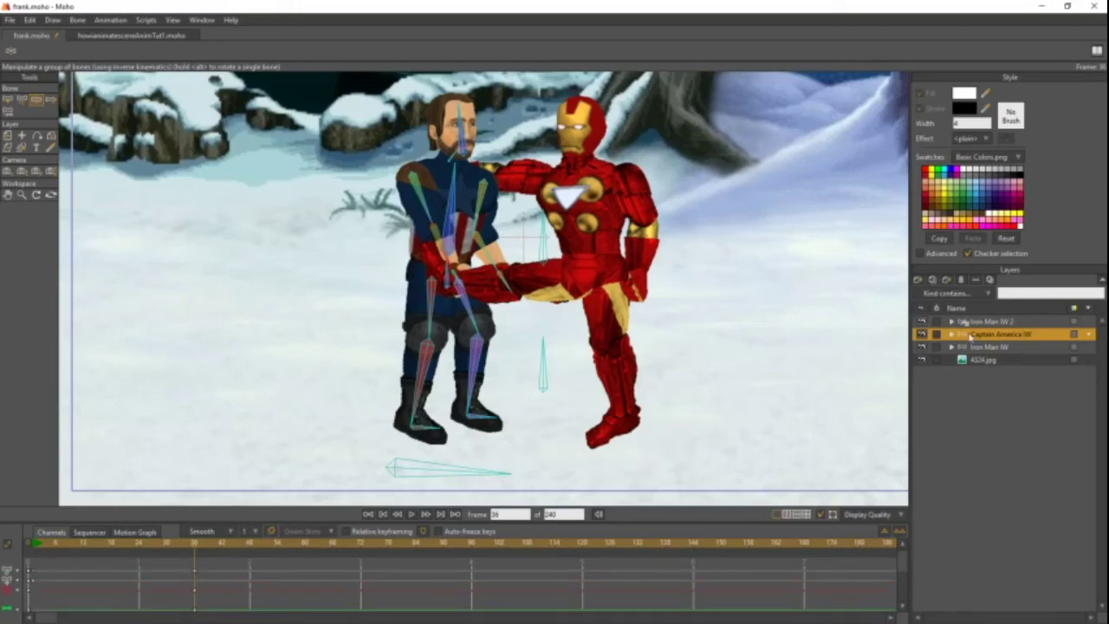
{"action": "left_click", "coordinate": [933, 281]}
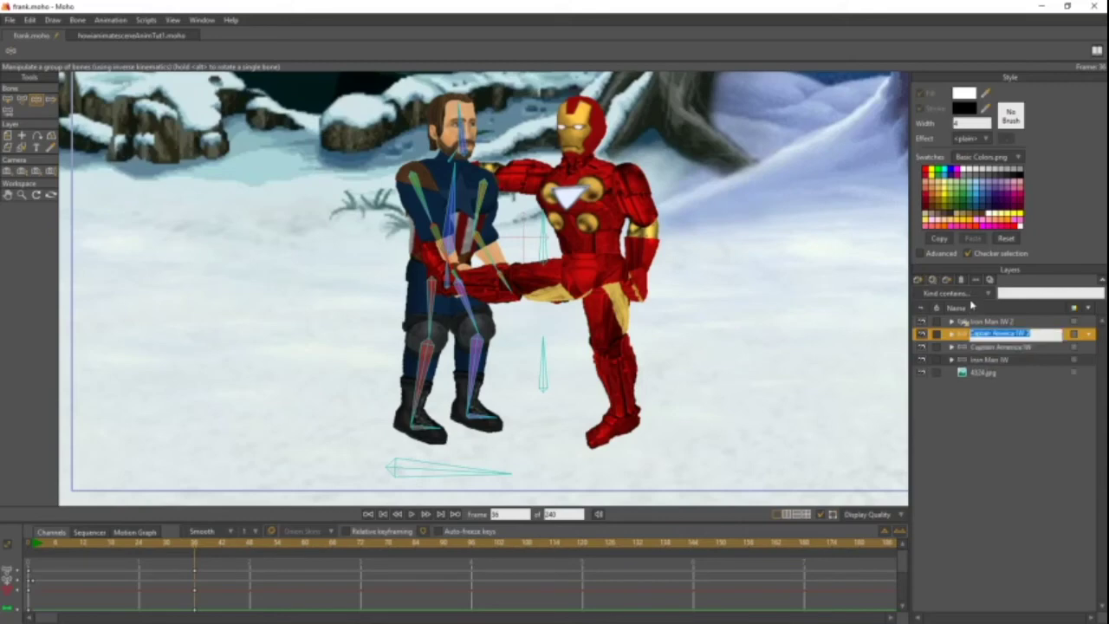
{"action": "left_click", "coordinate": [962, 280]}
{"action": "left_click", "coordinate": [962, 280]}
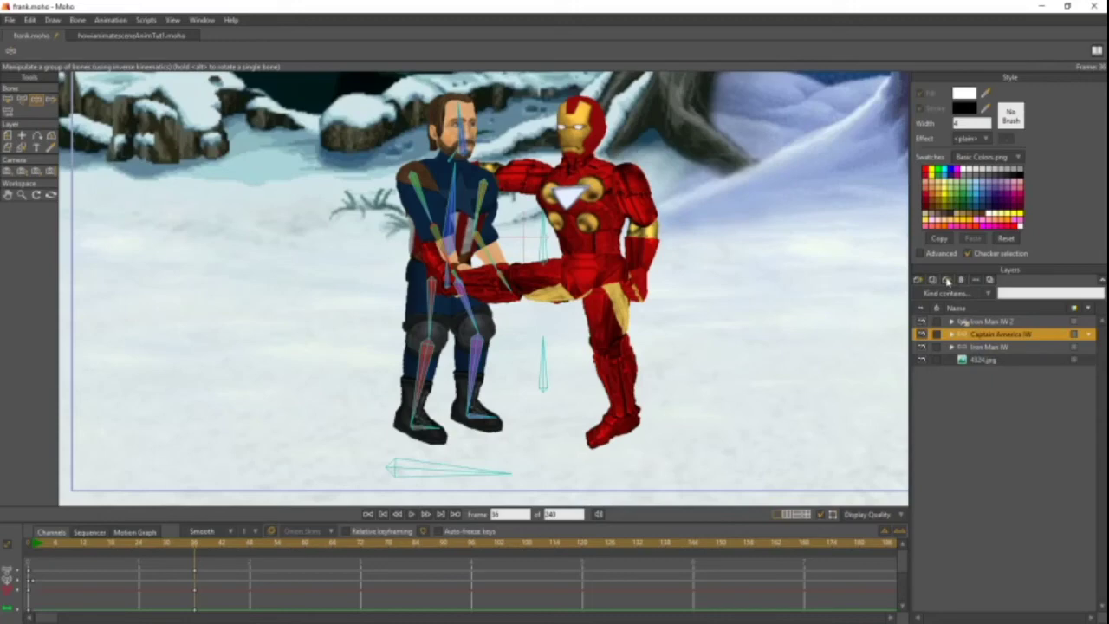
- Create a reference copy of the Captain America IW layer and place it above Iron Man IW 2
{"action": "left_click", "coordinate": [947, 280]}
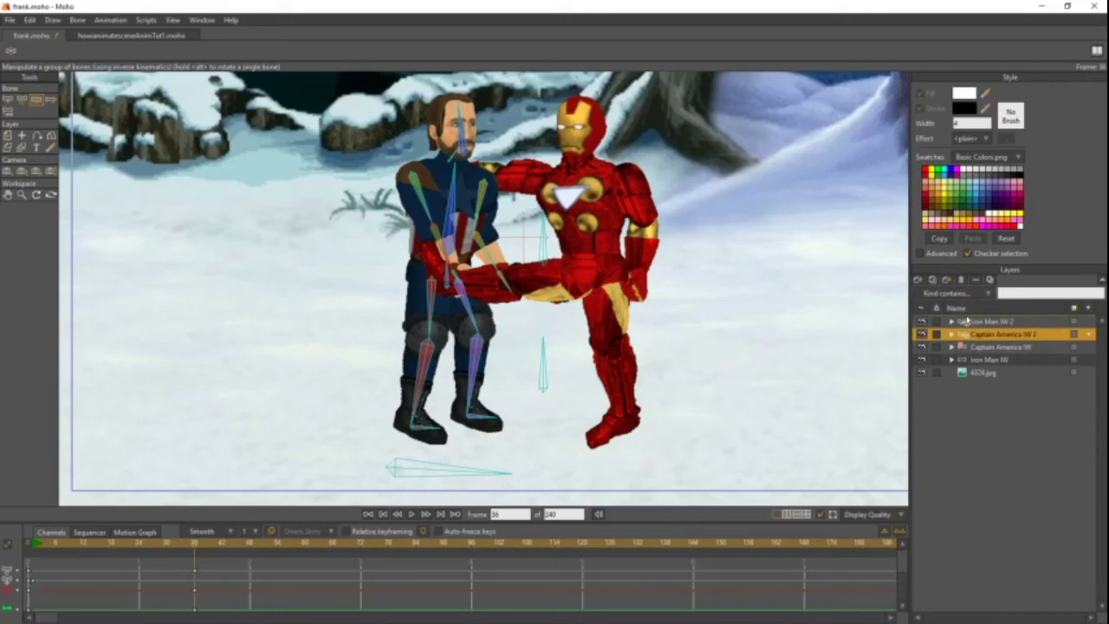
{"action": "left_click_drag", "start_coordinate": [966, 322], "coordinate": [967, 322]}
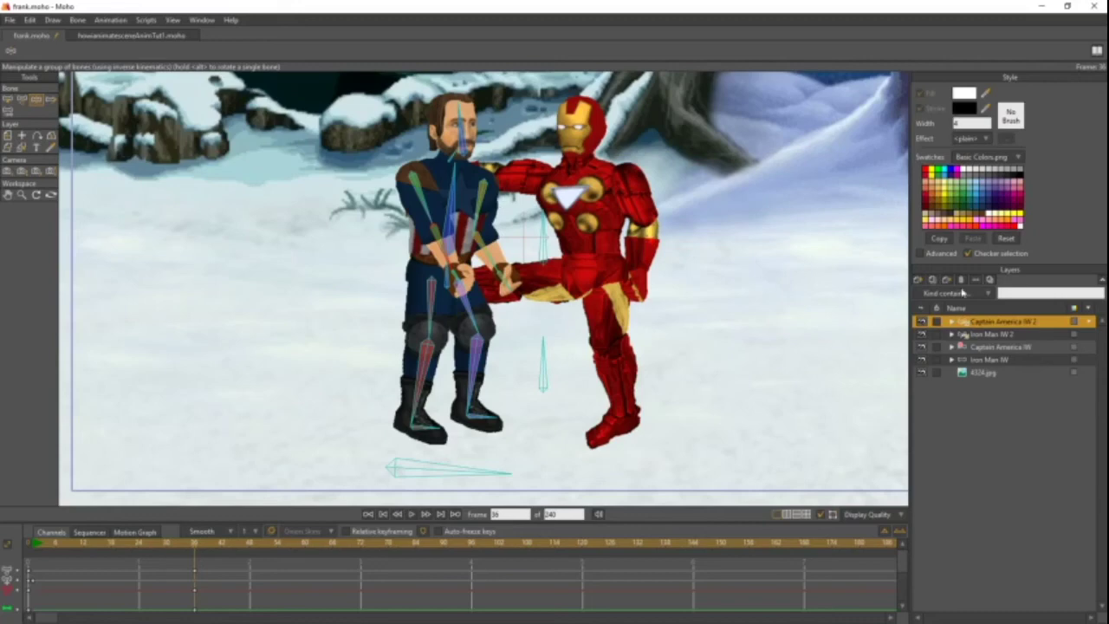
- Make the Head sublayer of Captain America IW 2 invisible at frame 36
{"action": "left_click", "coordinate": [952, 322]}
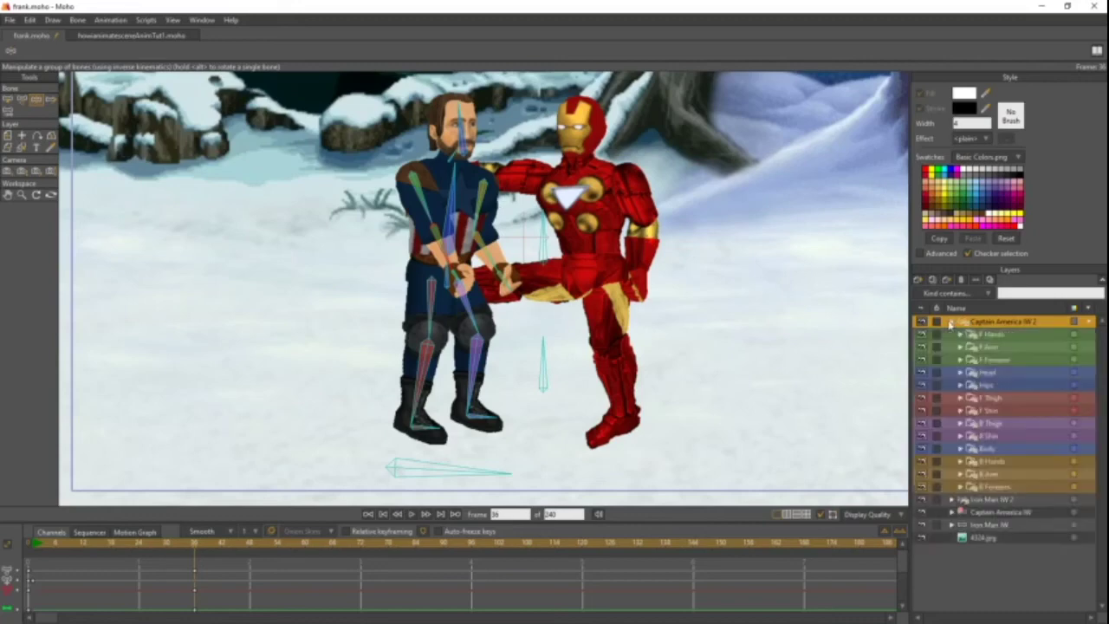
{"action": "double_click", "coordinate": [996, 336]}
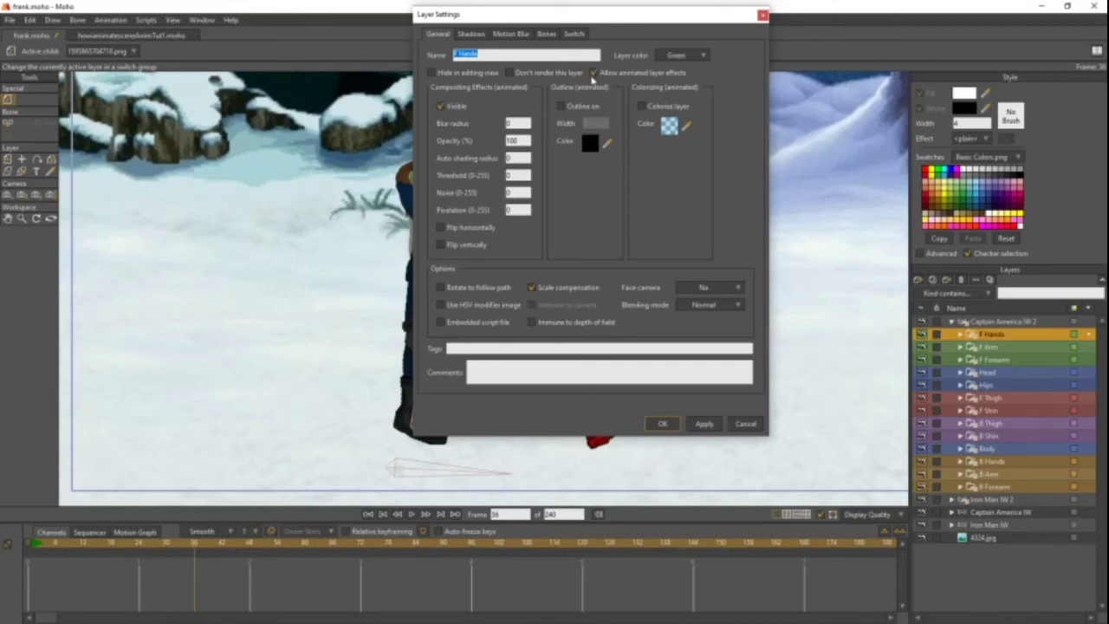
{"action": "left_click", "coordinate": [763, 15]}
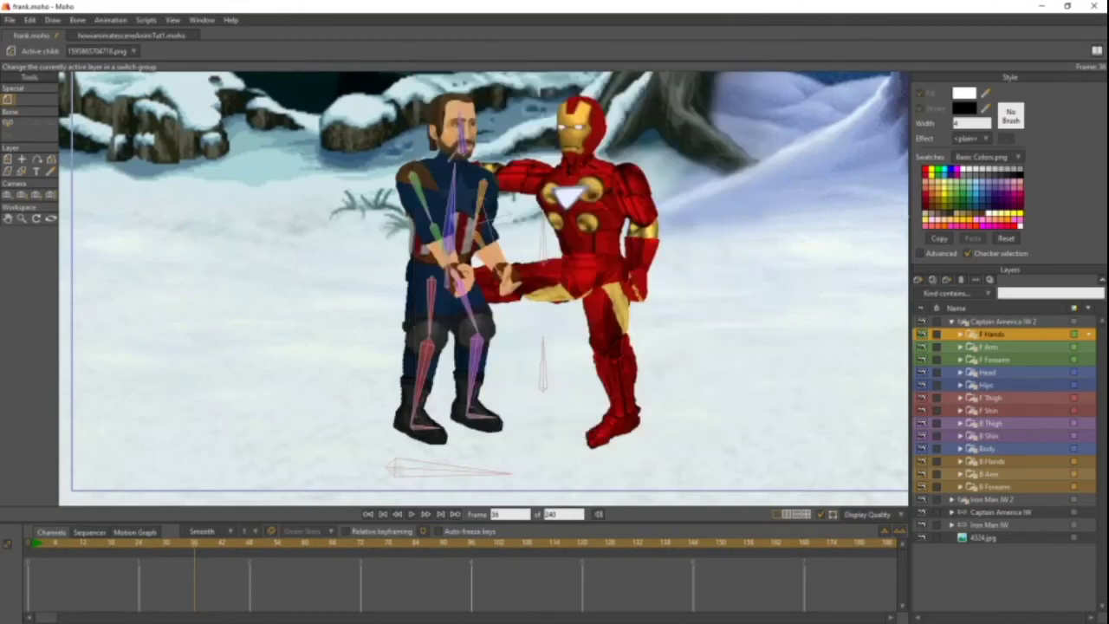
{"action": "left_click", "coordinate": [994, 374]}
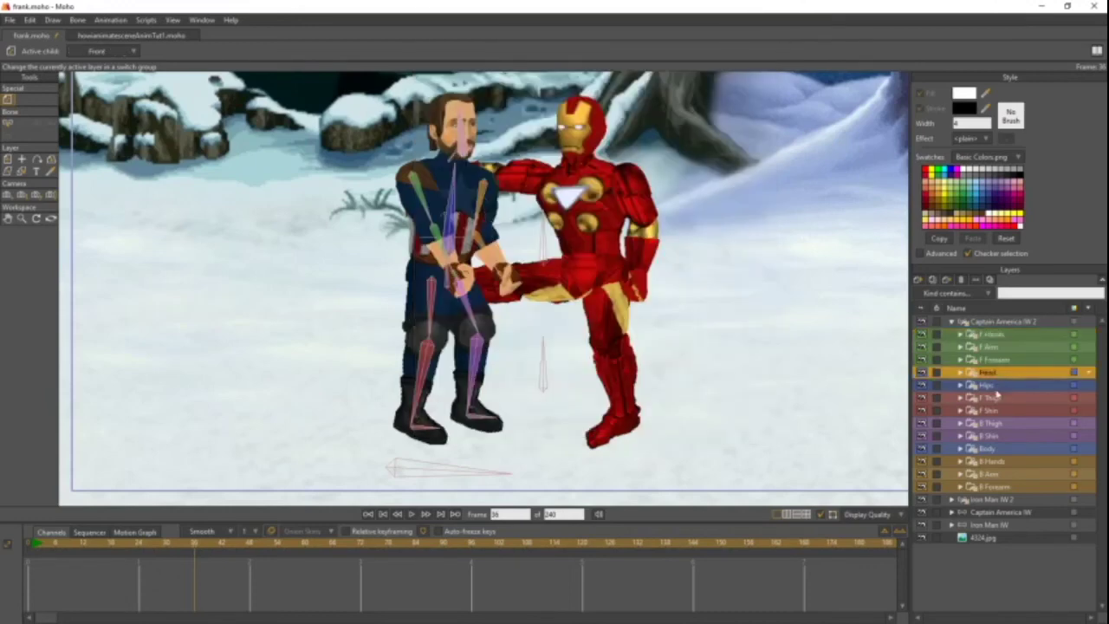
{"action": "double_click", "coordinate": [995, 375]}
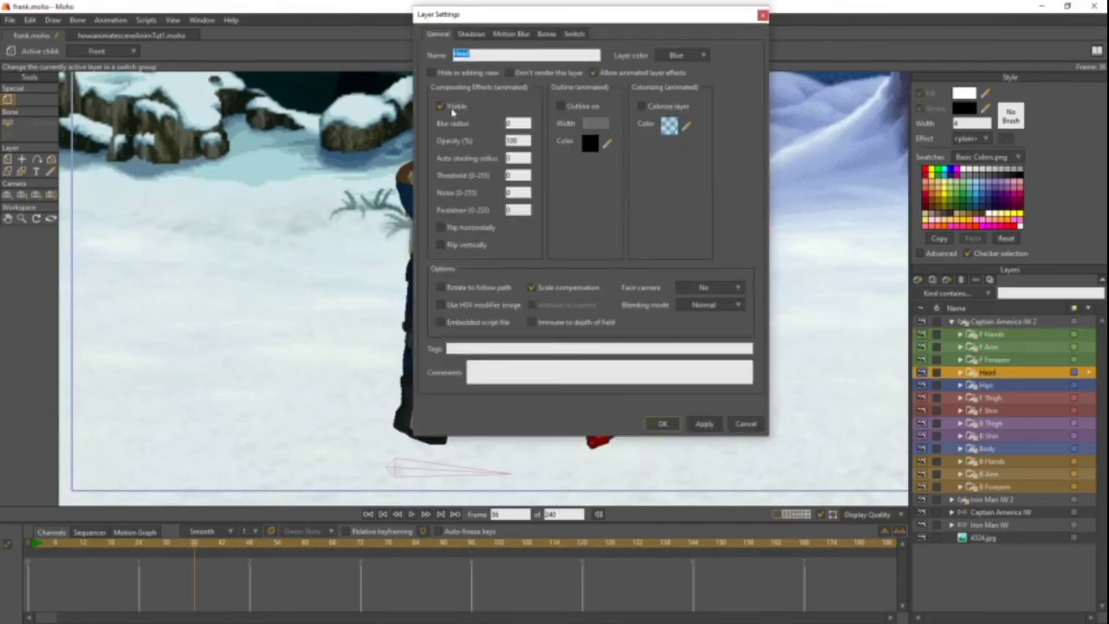
{"action": "left_click", "coordinate": [662, 424]}
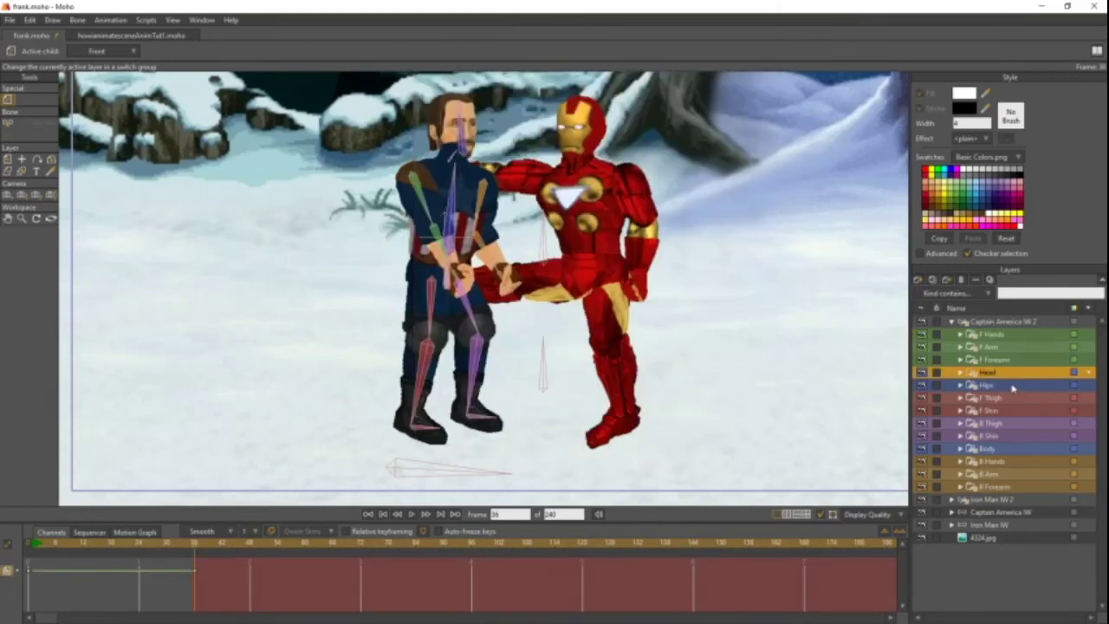
- Make the Hips, F Thigh and F Shin sublayers of Captain America IW 2 invisible at frame 36
{"action": "double_click", "coordinate": [1012, 386]}
{"action": "left_click", "coordinate": [607, 74]}
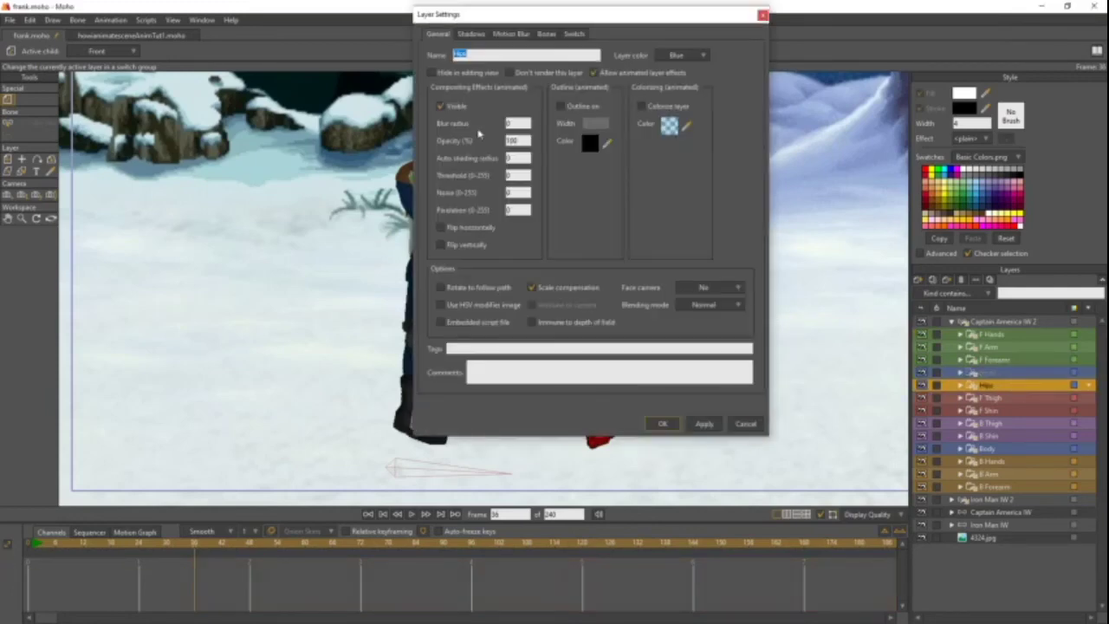
{"action": "left_click", "coordinate": [663, 424]}
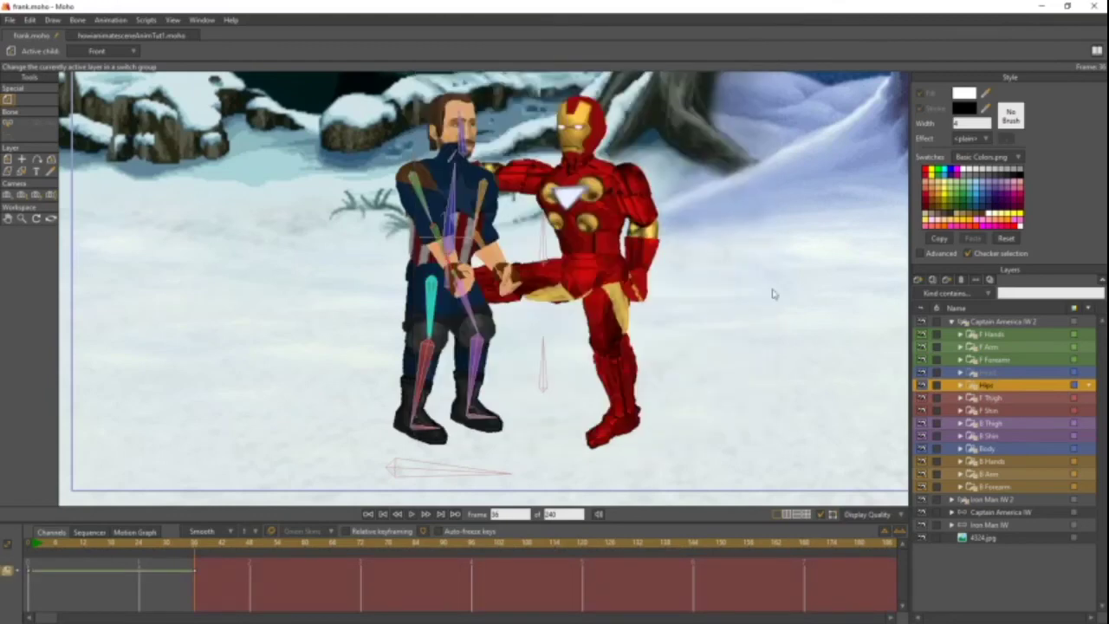
{"action": "double_click", "coordinate": [992, 398]}
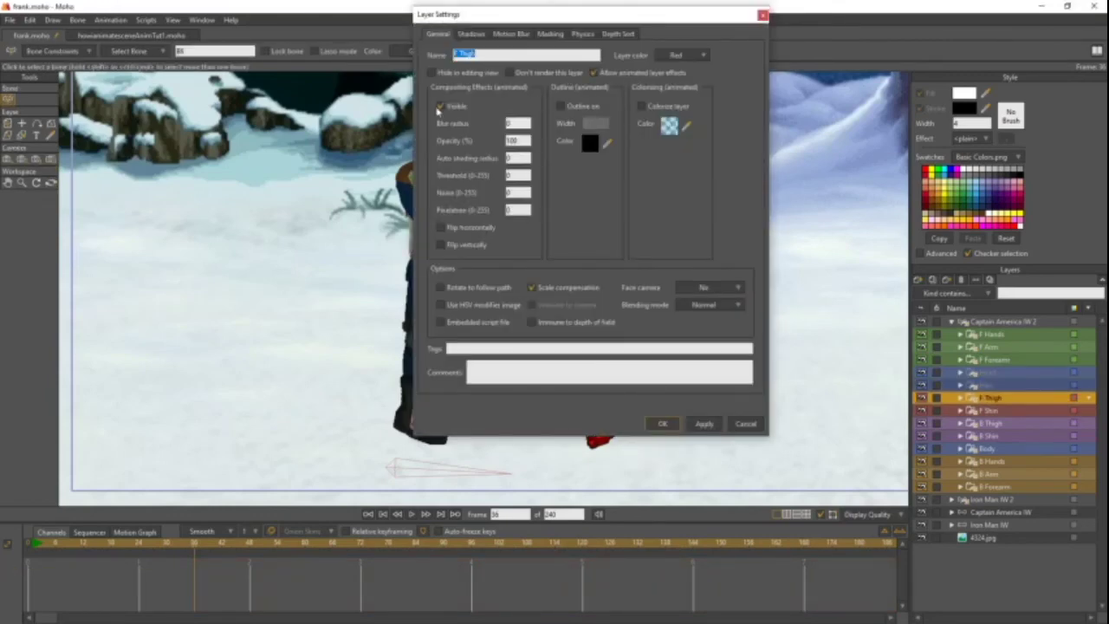
{"action": "left_click", "coordinate": [660, 424]}
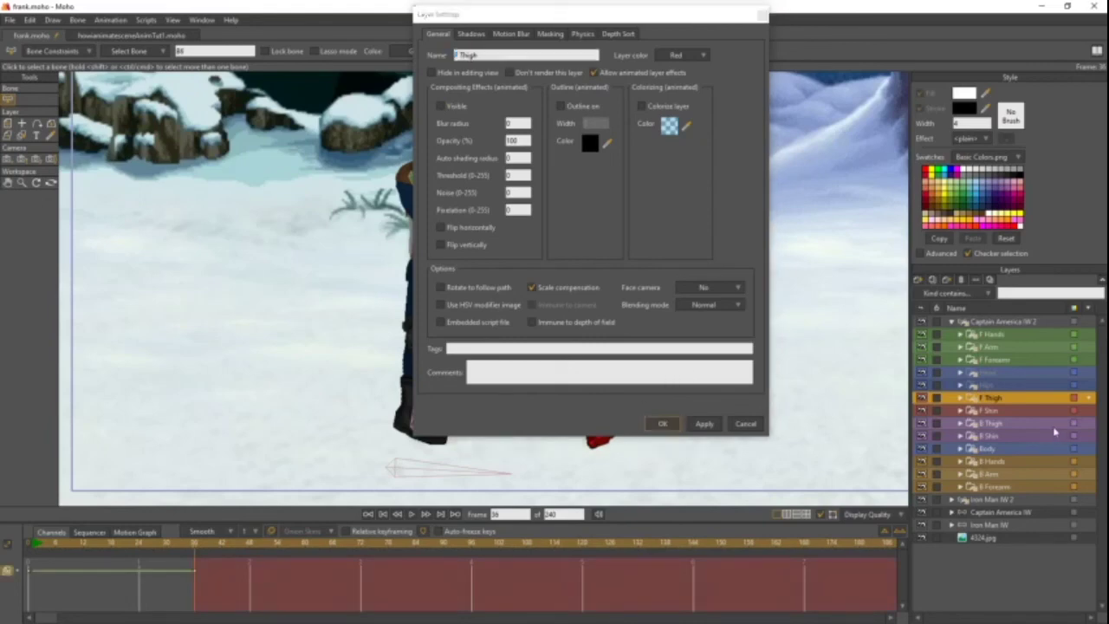
{"action": "key", "text": "Down"}
{"action": "key", "text": "Return"}
{"action": "left_click", "coordinate": [663, 424]}
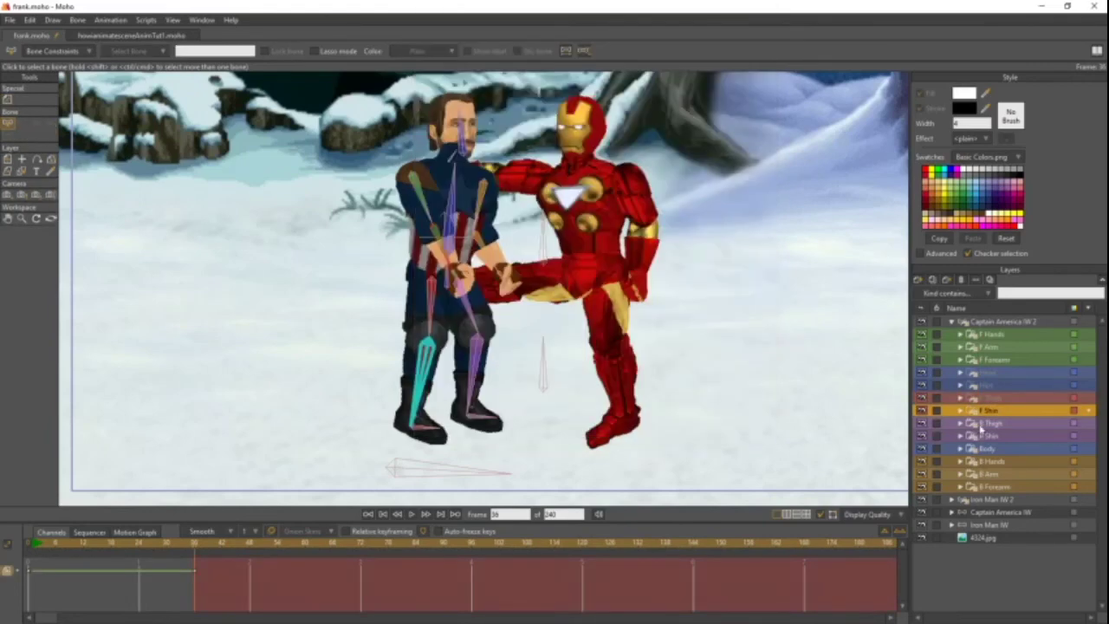
- Make the B Thigh, B Shin and Body sublayers of Captain America IW 2 invisible at frame 36
{"action": "key", "text": "Down"}
{"action": "key", "text": "Return"}
{"action": "left_click", "coordinate": [663, 424]}
{"action": "key", "text": "Down"}
{"action": "key", "text": "Return"}
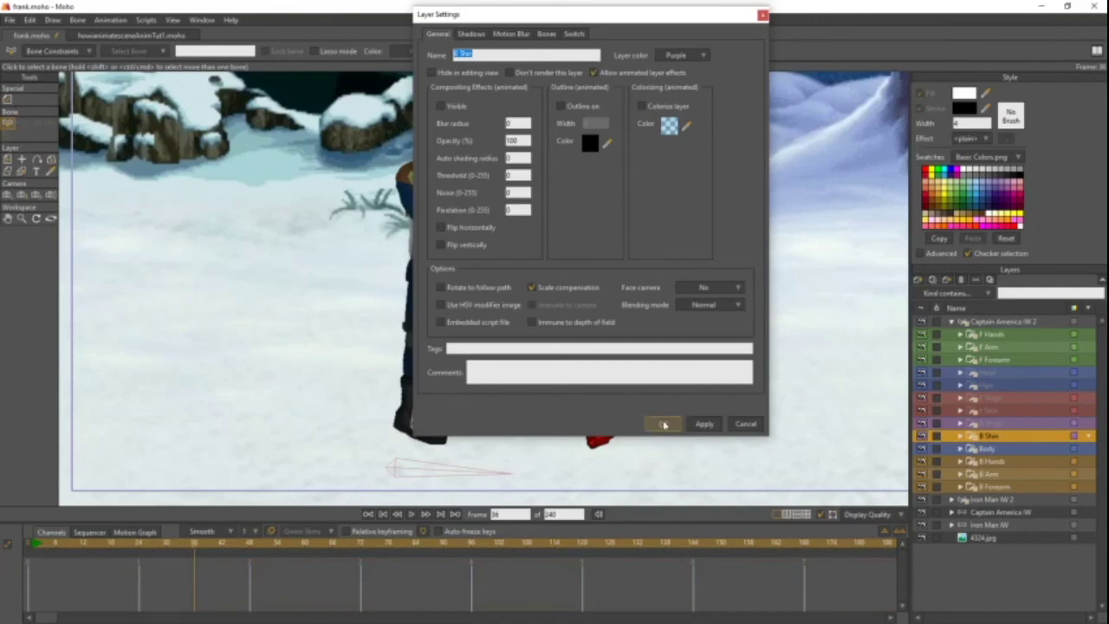
{"action": "left_click", "coordinate": [662, 424]}
{"action": "key", "text": "Down"}
{"action": "key", "text": "Return"}
{"action": "left_click", "coordinate": [662, 423]}
- Make the B Hands, B Arm and B Forearm sublayers of Captain America IW 2 invisible at frame 36
{"action": "left_click", "coordinate": [985, 463]}
{"action": "key", "text": "Return"}
{"action": "left_click", "coordinate": [662, 424]}
{"action": "key", "text": "Down"}
{"action": "key", "text": "Return"}
{"action": "left_click", "coordinate": [457, 110]}
{"action": "left_click", "coordinate": [662, 424]}
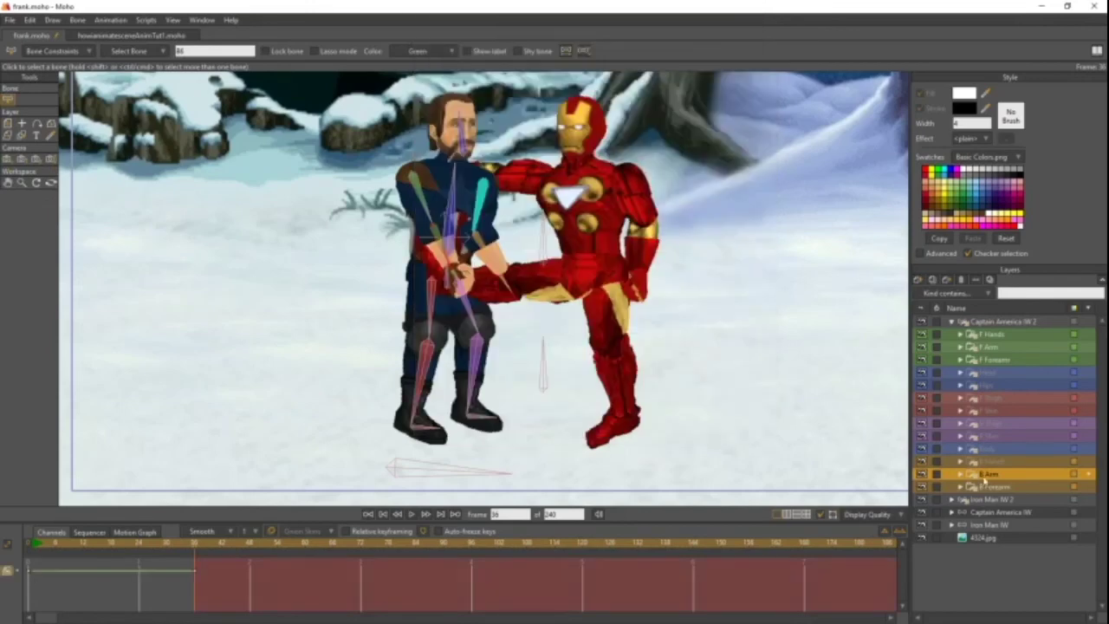
{"action": "double_click", "coordinate": [995, 488]}
{"action": "left_click", "coordinate": [617, 76]}
{"action": "left_click", "coordinate": [450, 108]}
{"action": "left_click", "coordinate": [664, 423]}
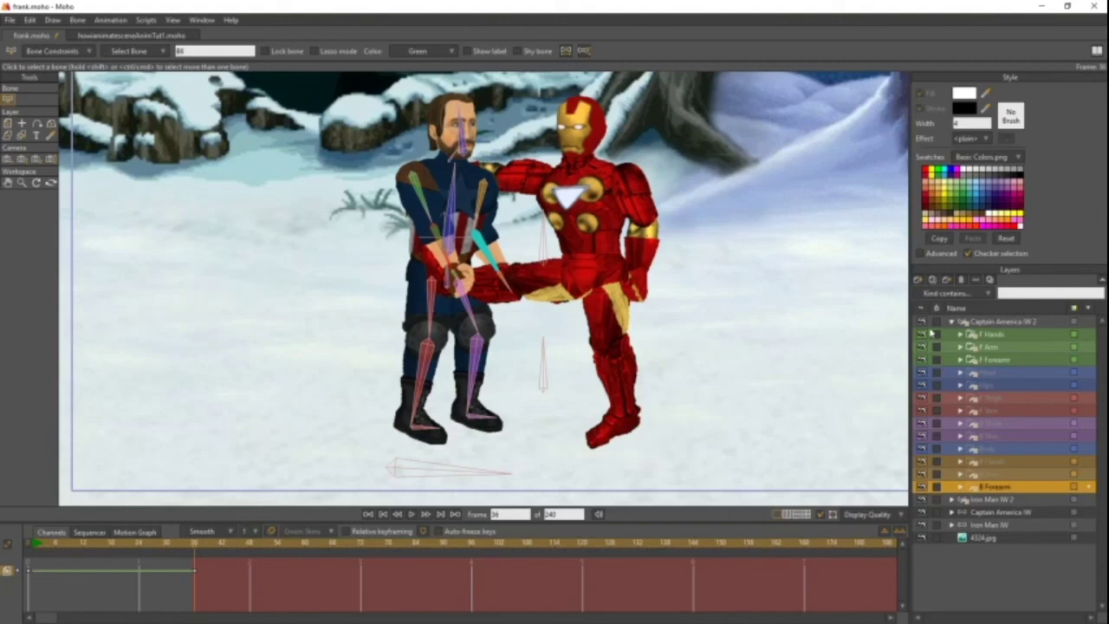
- Collapse Captain America IW 2 and adjust the front arm's bones in the Captain America IW layer so the hand grips Iron Man's raised leg at frame 36
{"action": "left_click", "coordinate": [1003, 323]}
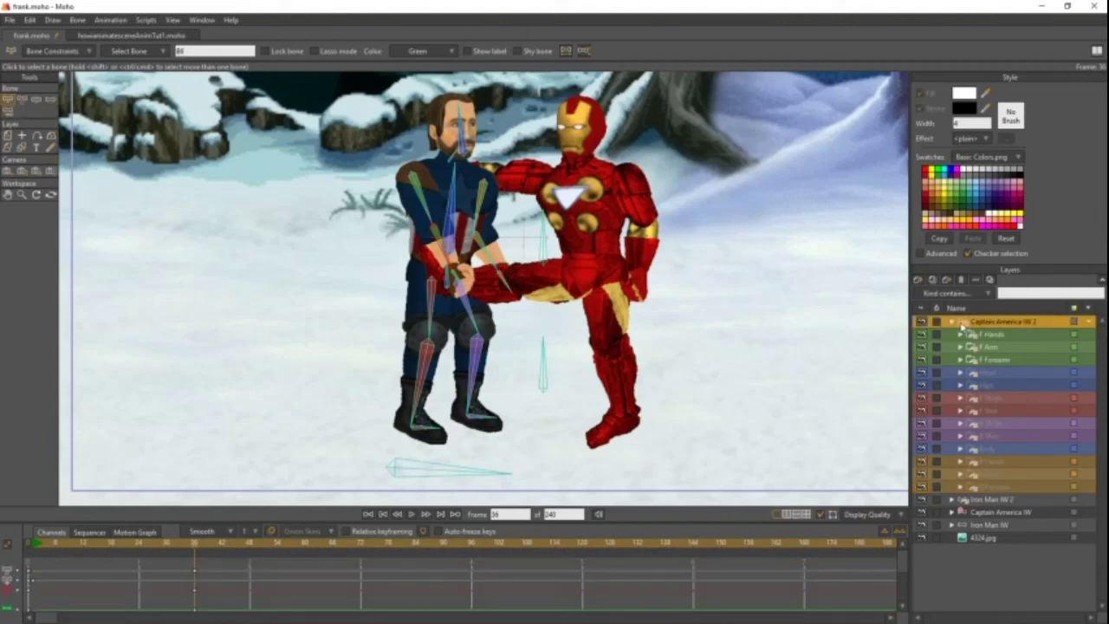
{"action": "left_click", "coordinate": [952, 322]}
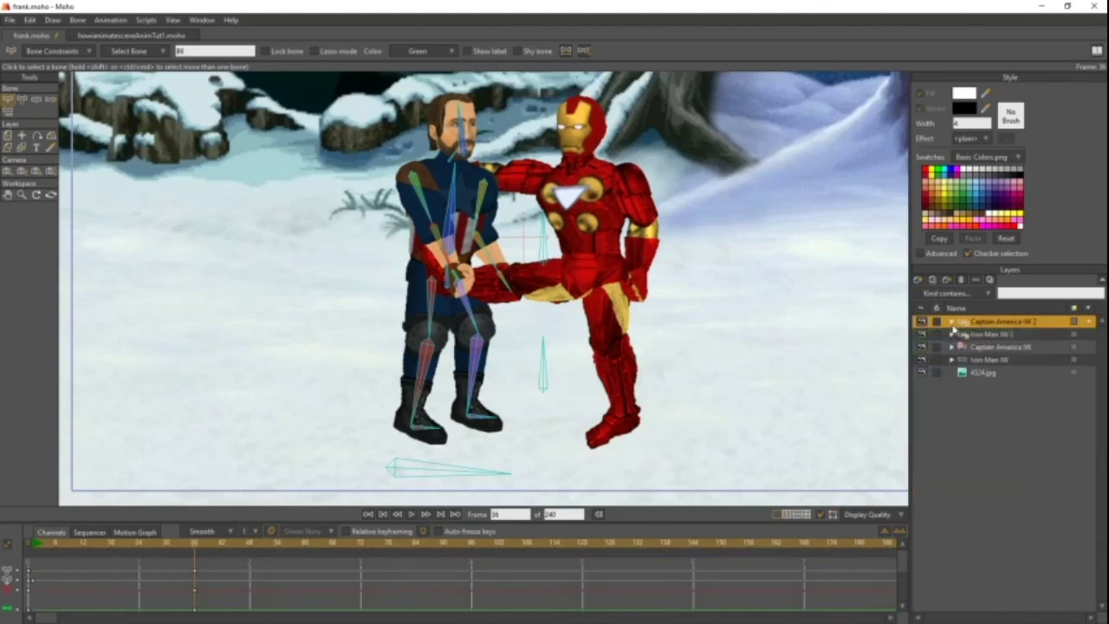
{"action": "left_click", "coordinate": [995, 348]}
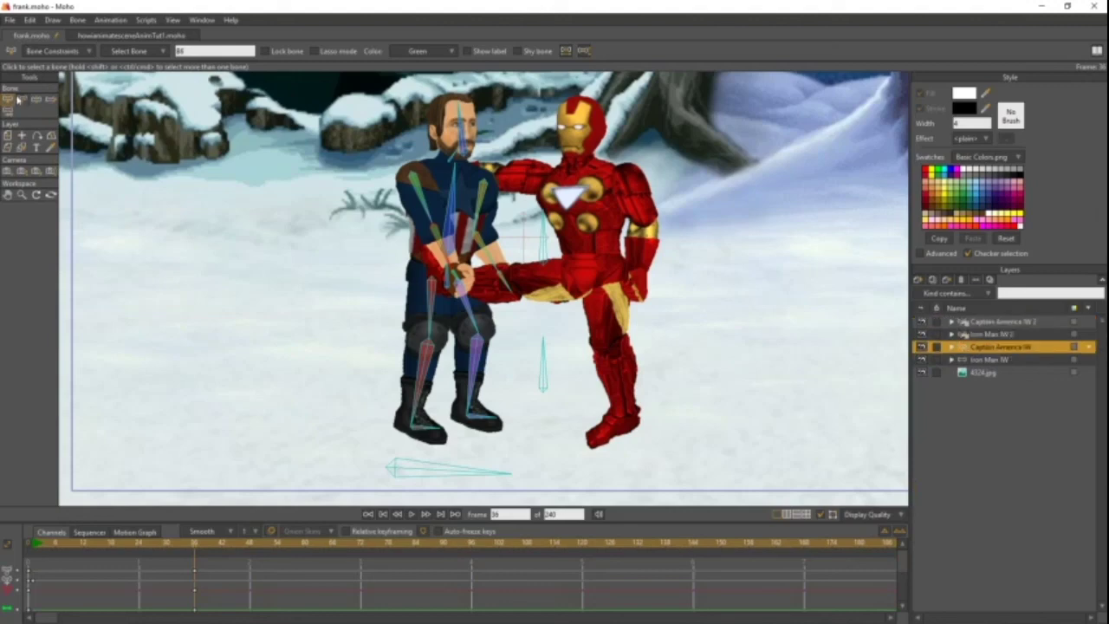
{"action": "left_click", "coordinate": [53, 101]}
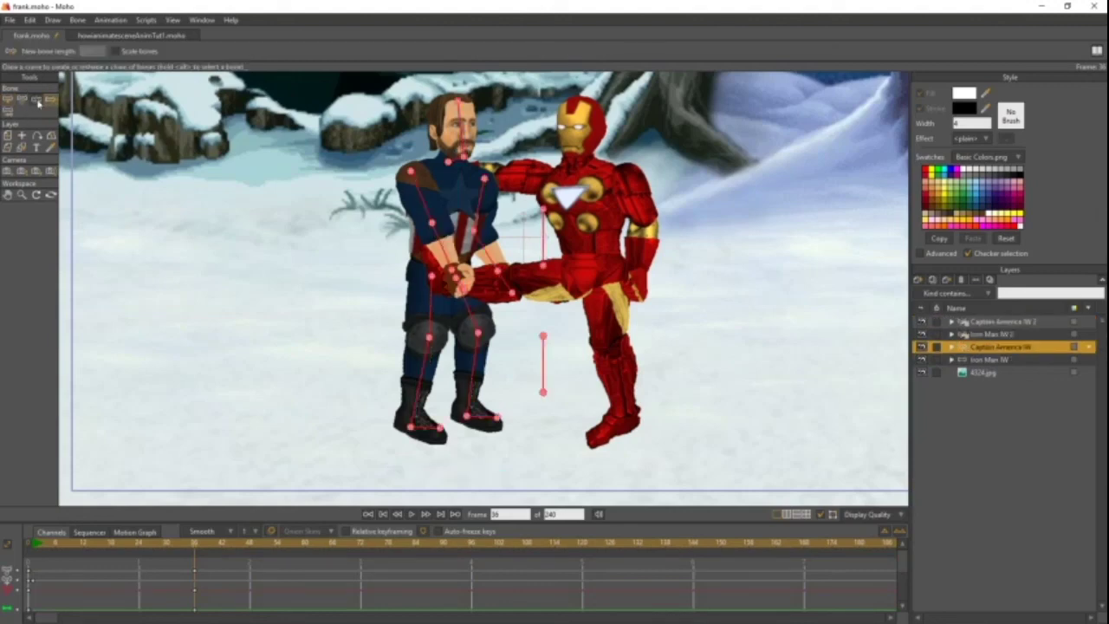
{"action": "left_click", "coordinate": [37, 100]}
{"action": "left_click_drag", "start_coordinate": [438, 247], "coordinate": [452, 277]}
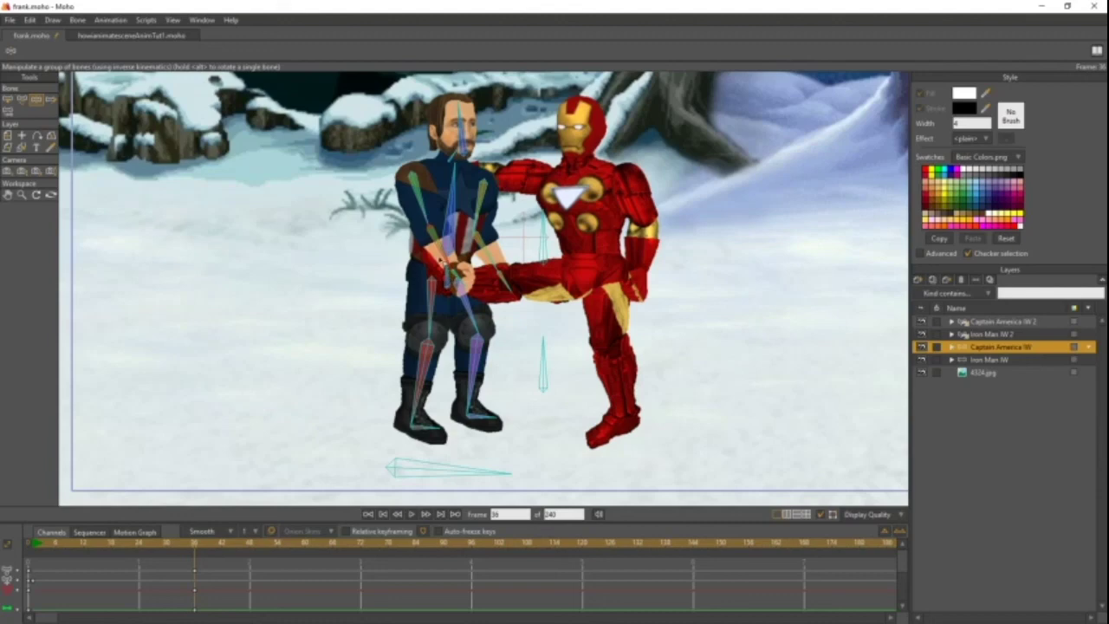
{"action": "left_click_drag", "start_coordinate": [438, 248], "coordinate": [457, 266]}
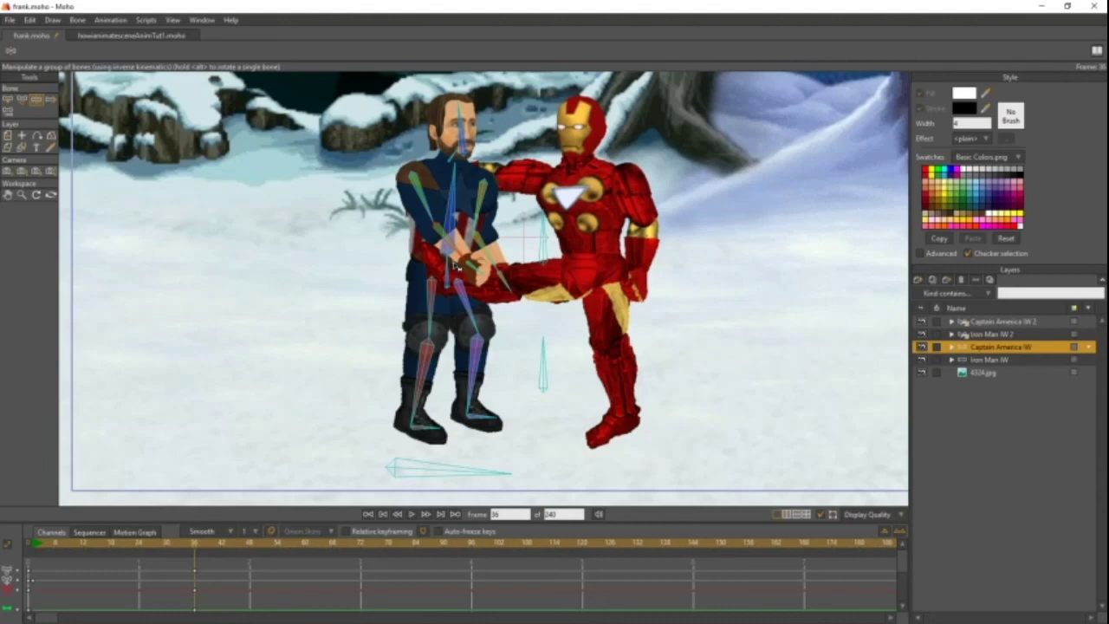
{"action": "left_click_drag", "start_coordinate": [468, 265], "coordinate": [437, 300]}
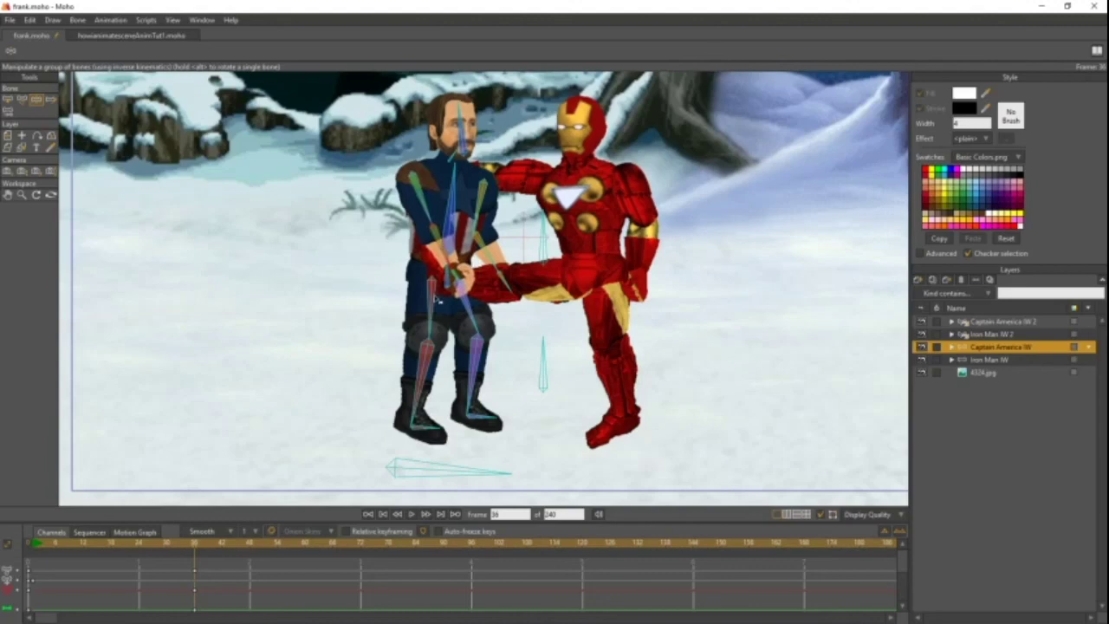